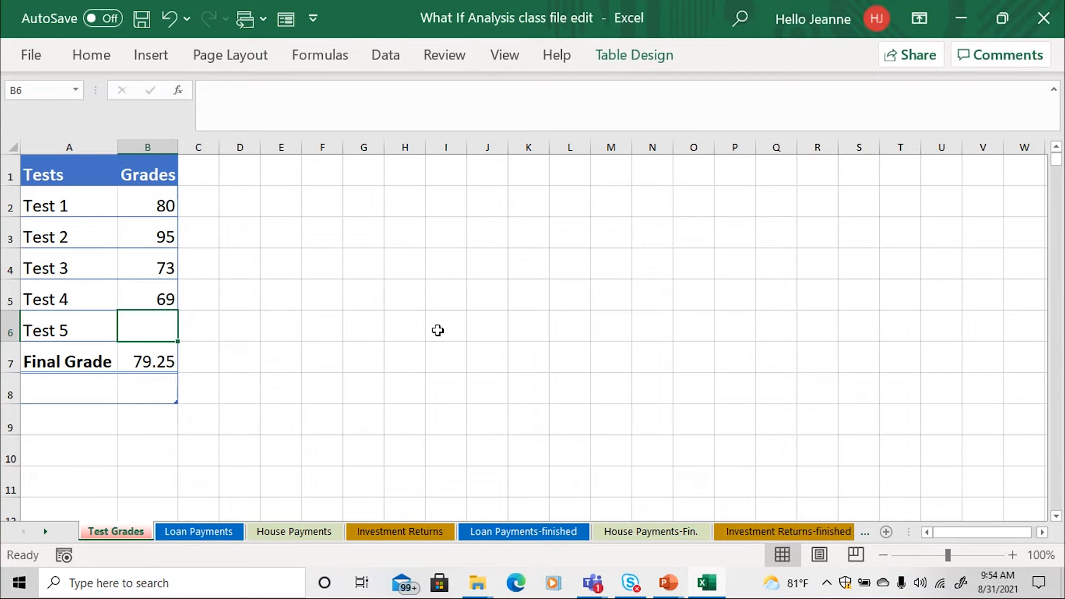
Calculate the Final Grade in B7 as the average of the test grades
left_click(142, 363)
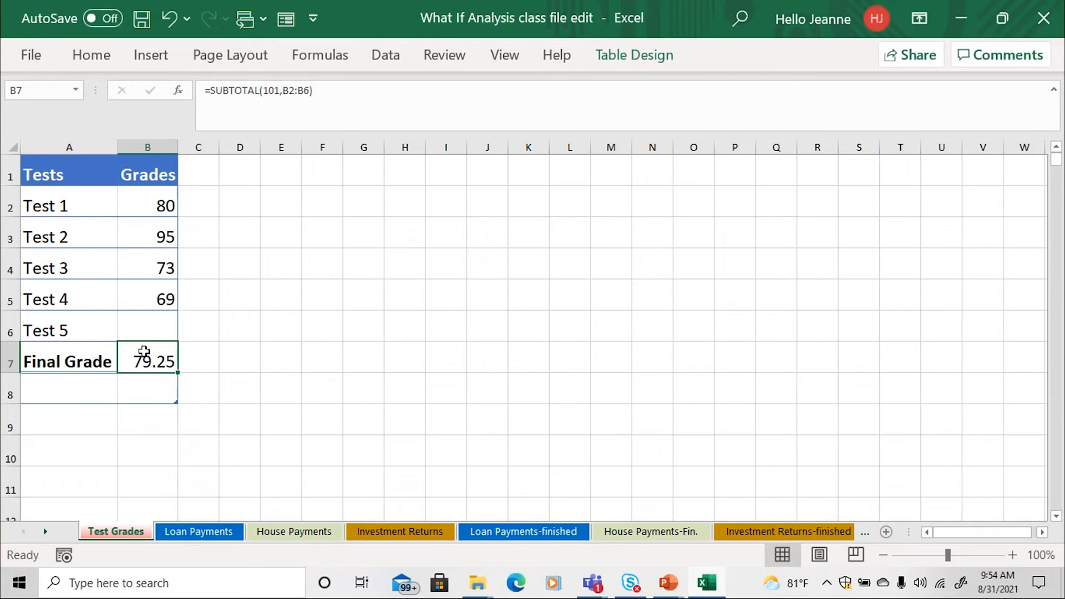
left_click(101, 61)
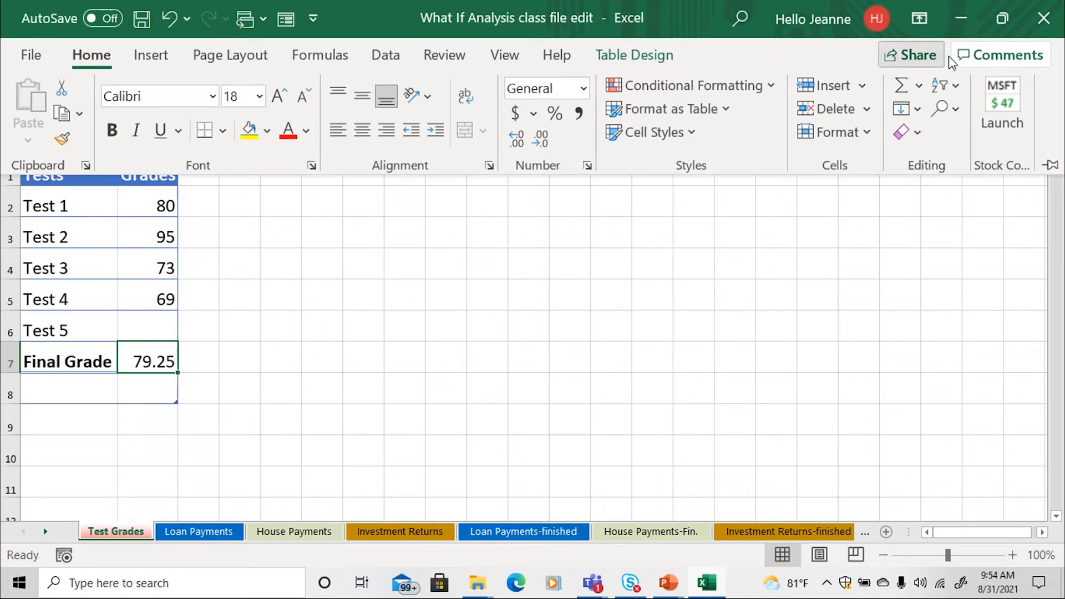
left_click(919, 88)
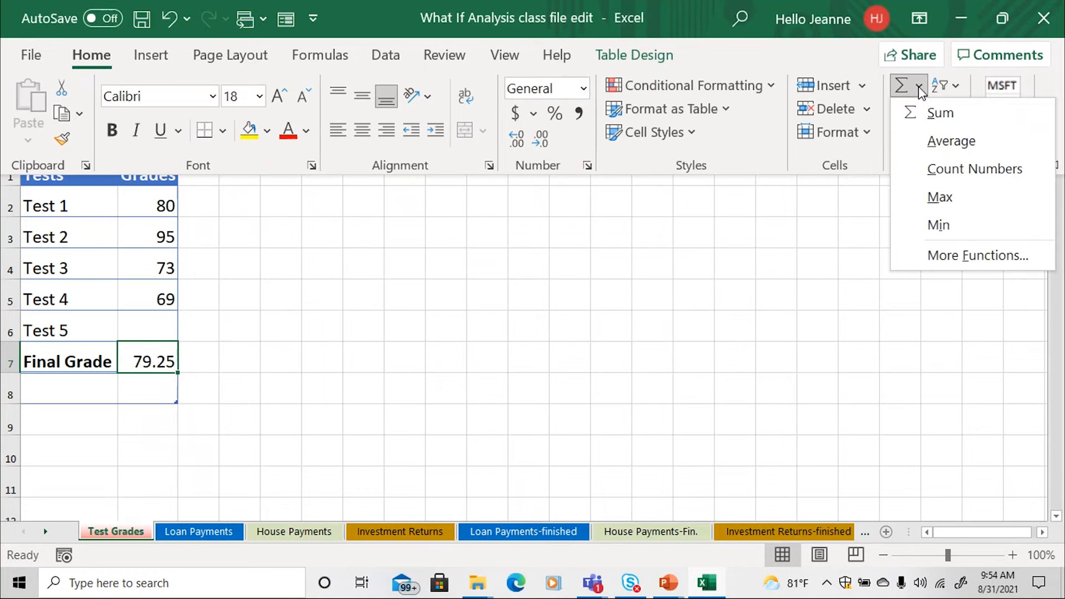
left_click(951, 142)
key("Return")
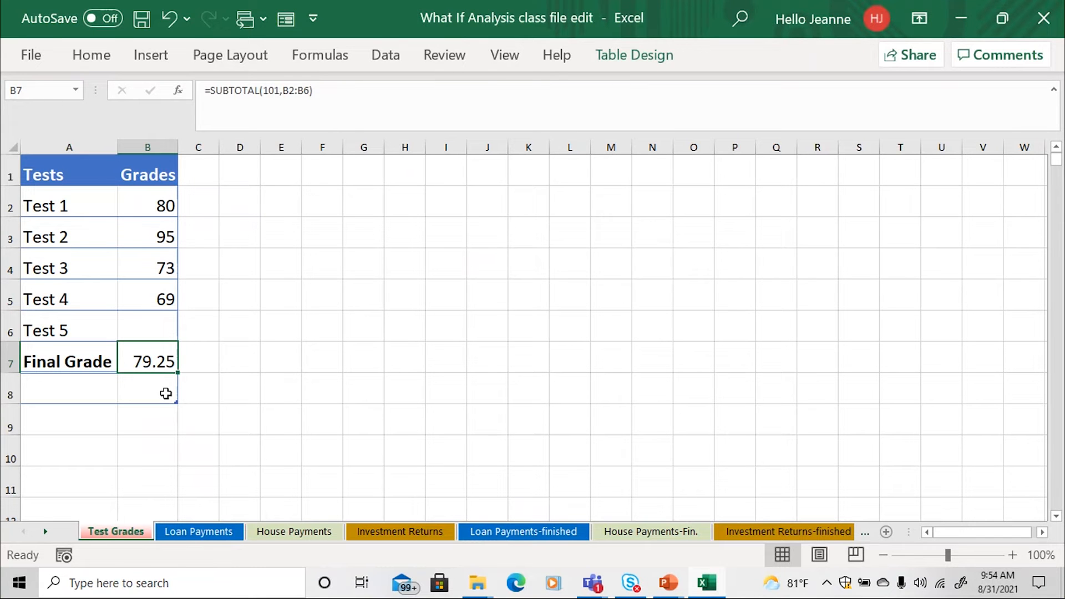
Use Goal Seek to bring the Final Grade in B7 to 80 by changing the Test 5 grade in B6, and keep the solution
left_click(392, 58)
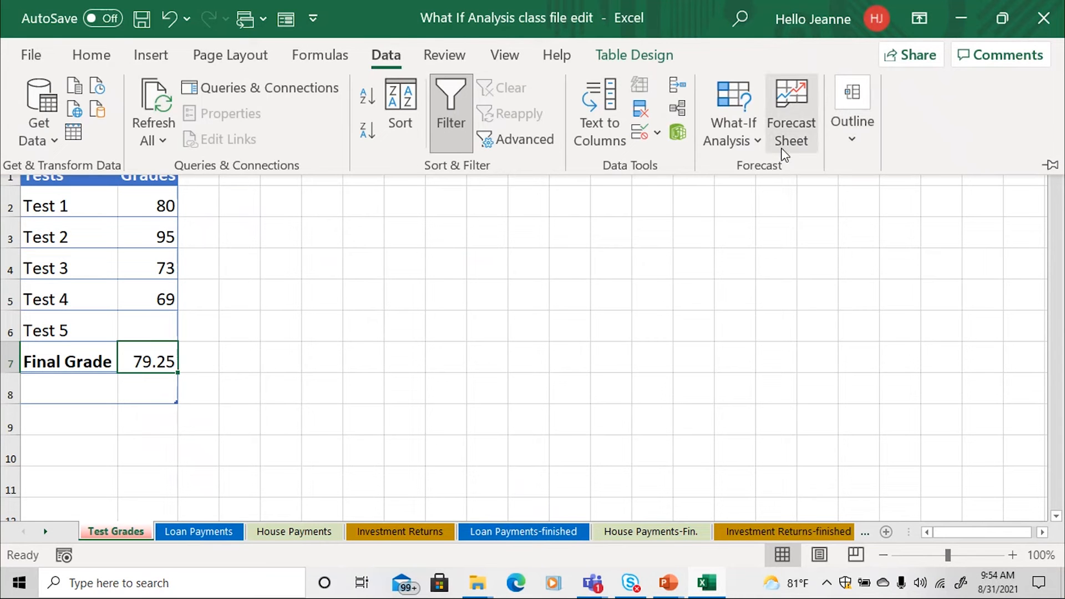
left_click(754, 142)
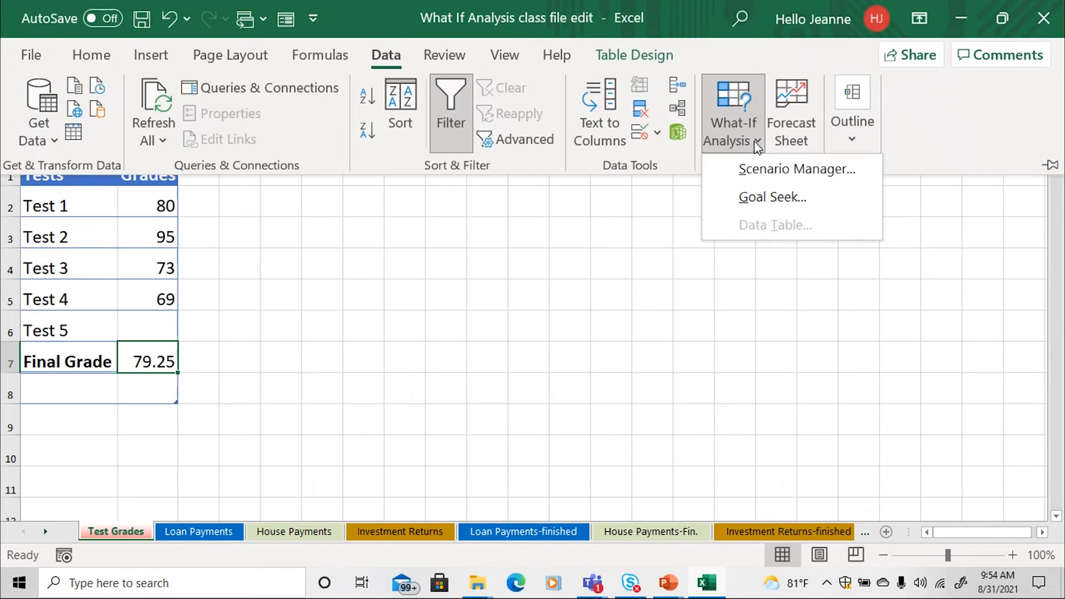
left_click(757, 198)
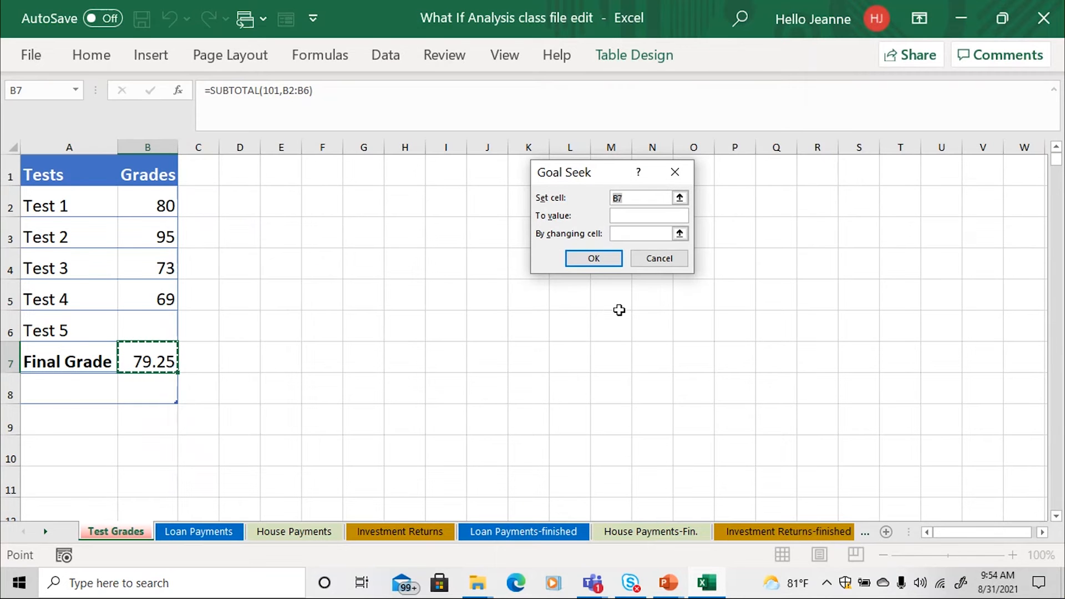
left_click(639, 195)
left_click(626, 215)
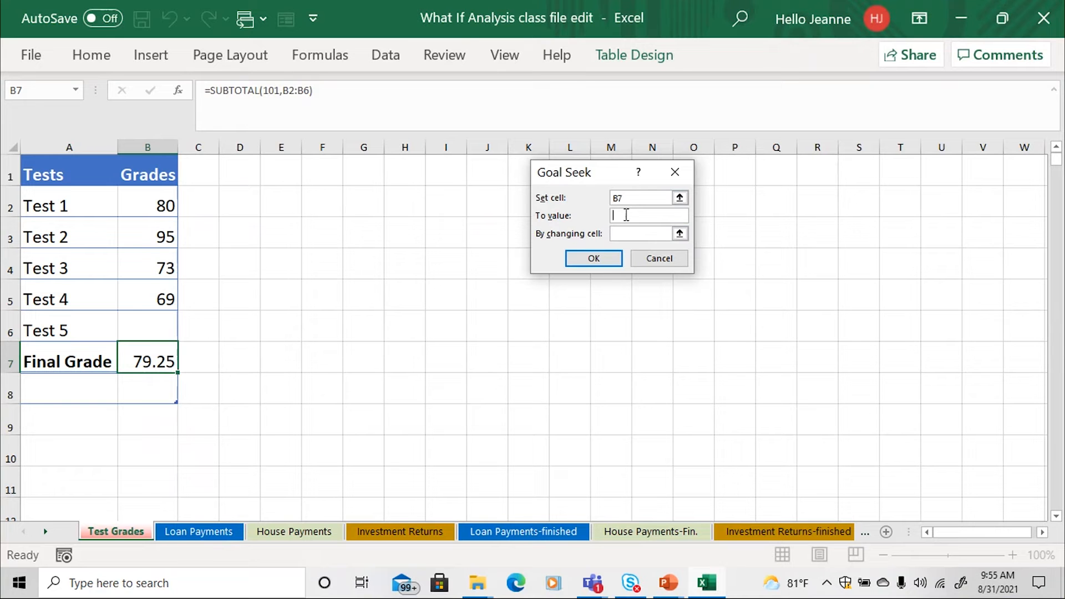
type("80")
key("Tab")
left_click(143, 326)
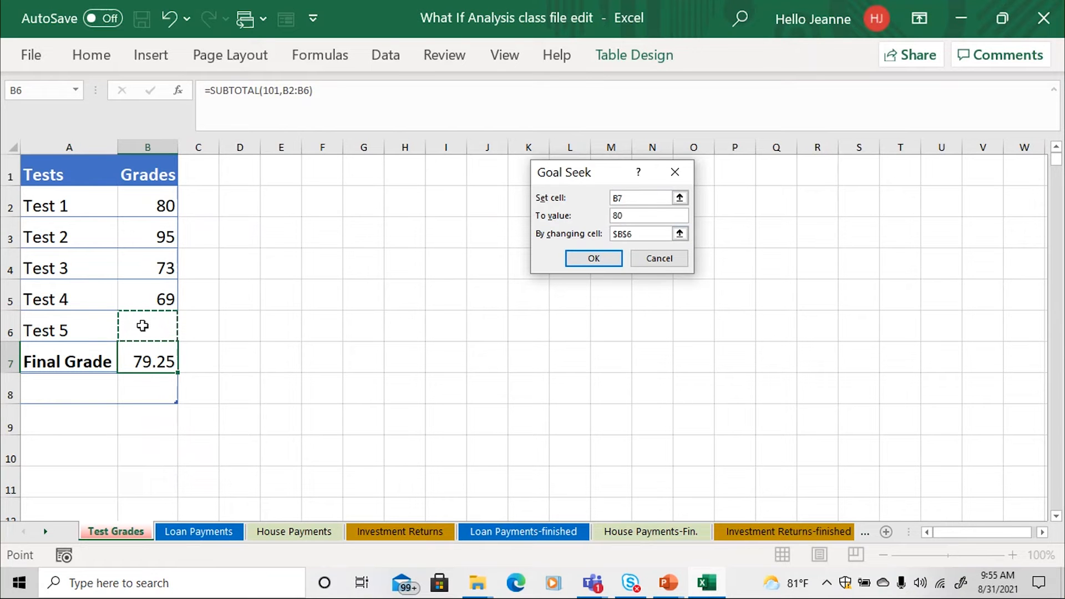
left_click(593, 264)
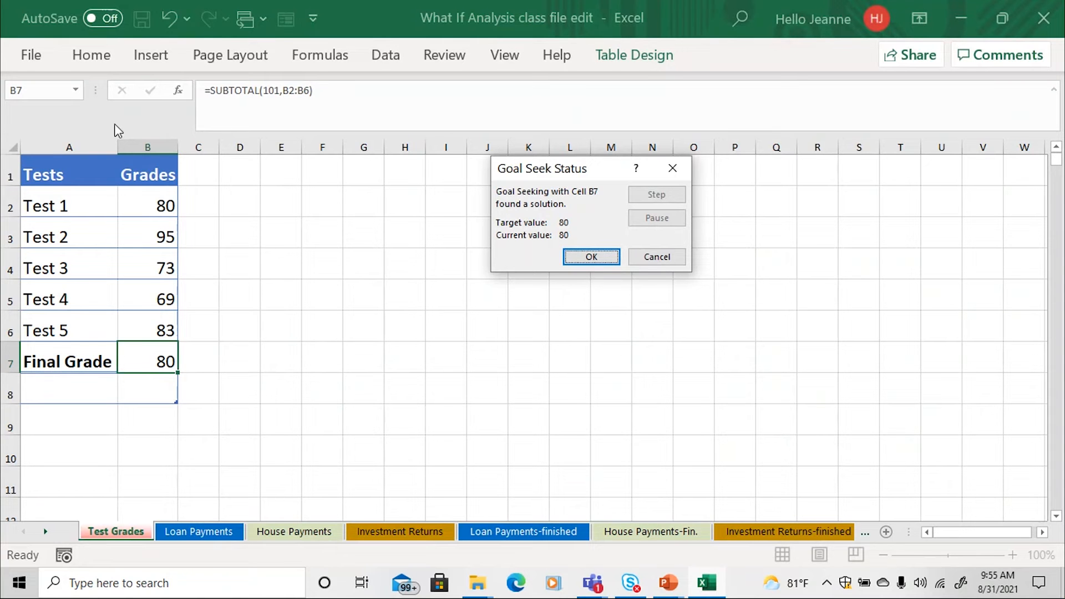
left_click(592, 260)
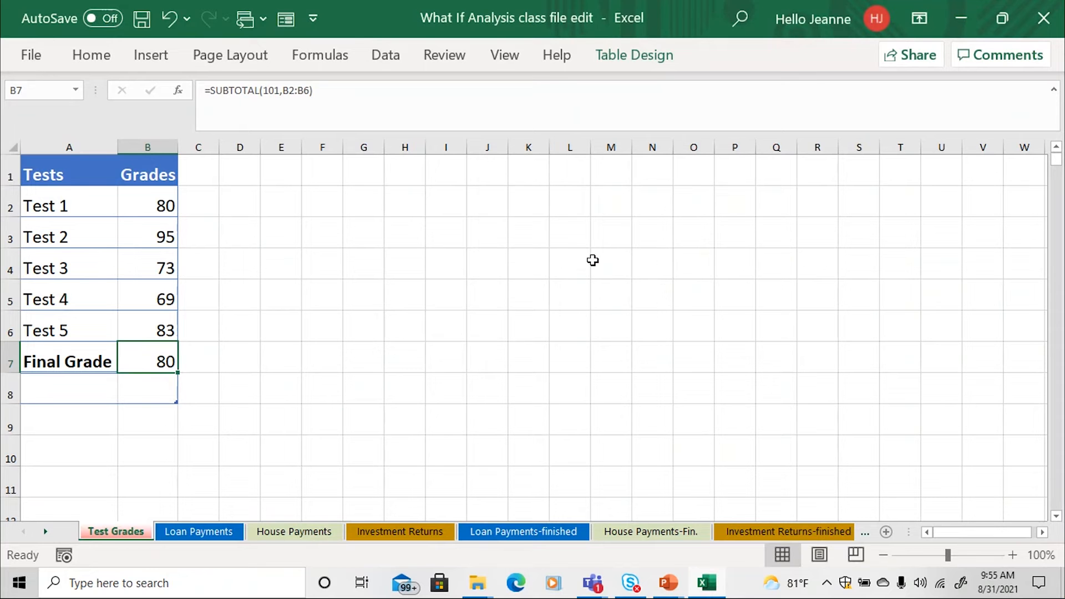
On the Loan Payments sheet, goal-seek the House monthly payment in B6 to 1500 by changing the principal in B3, and keep the solution
left_click(203, 532)
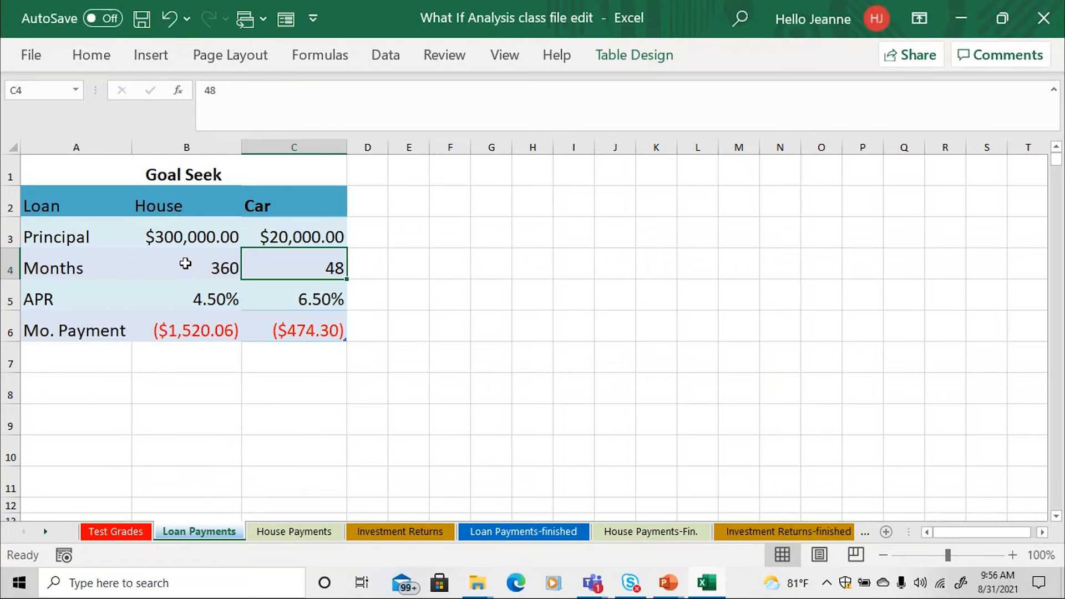
left_click(224, 272)
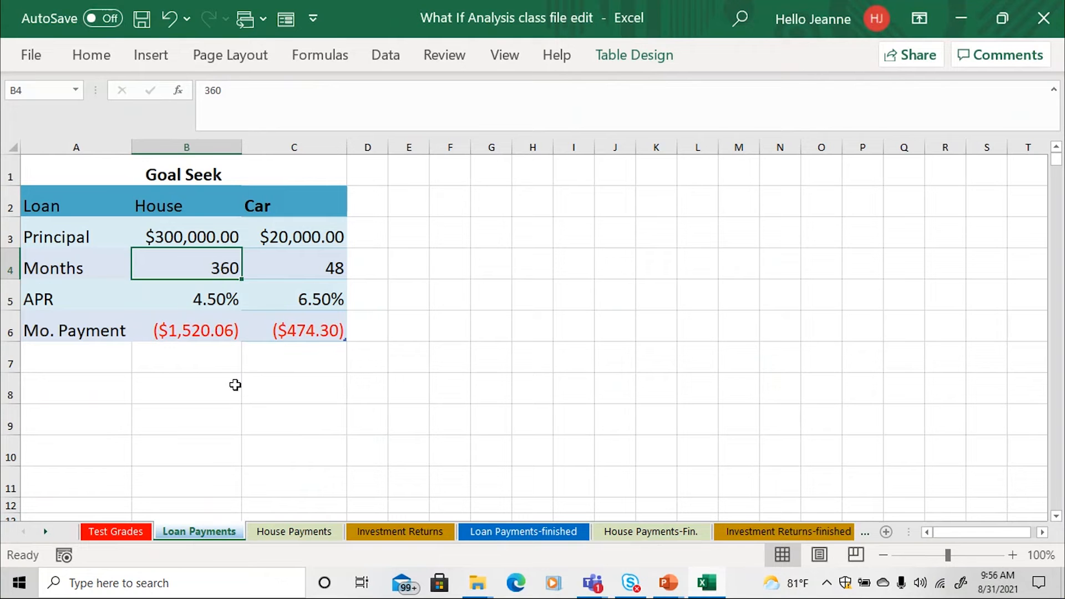
left_click(200, 327)
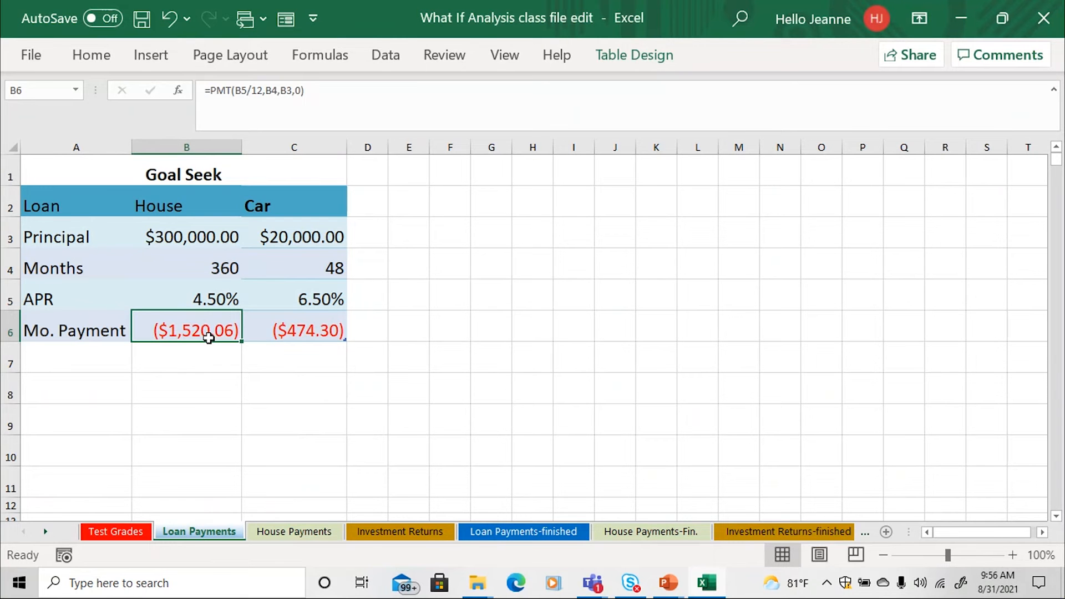
left_click(384, 56)
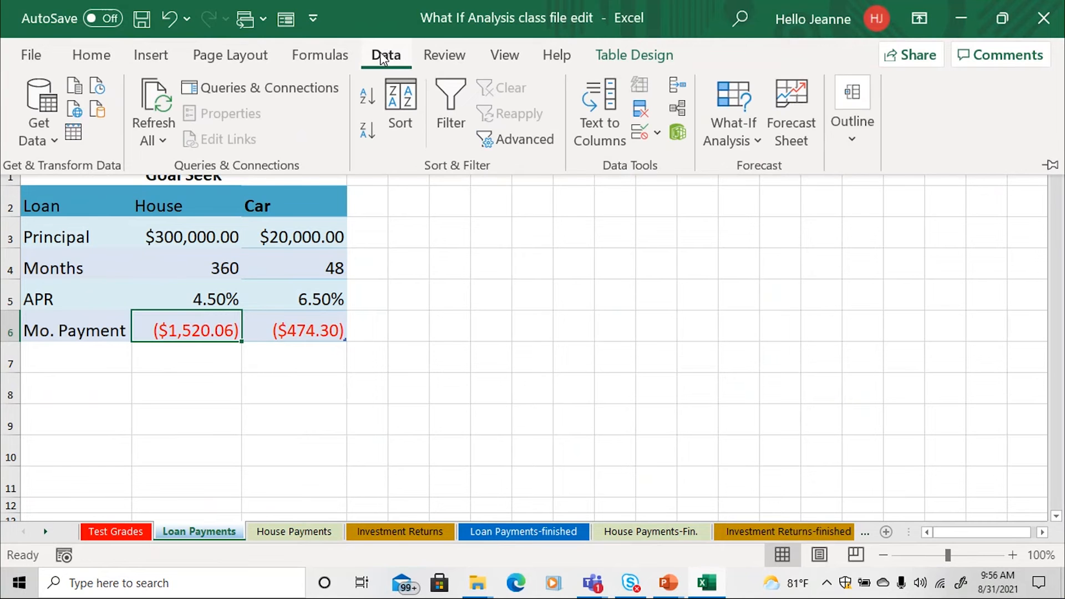
left_click(756, 138)
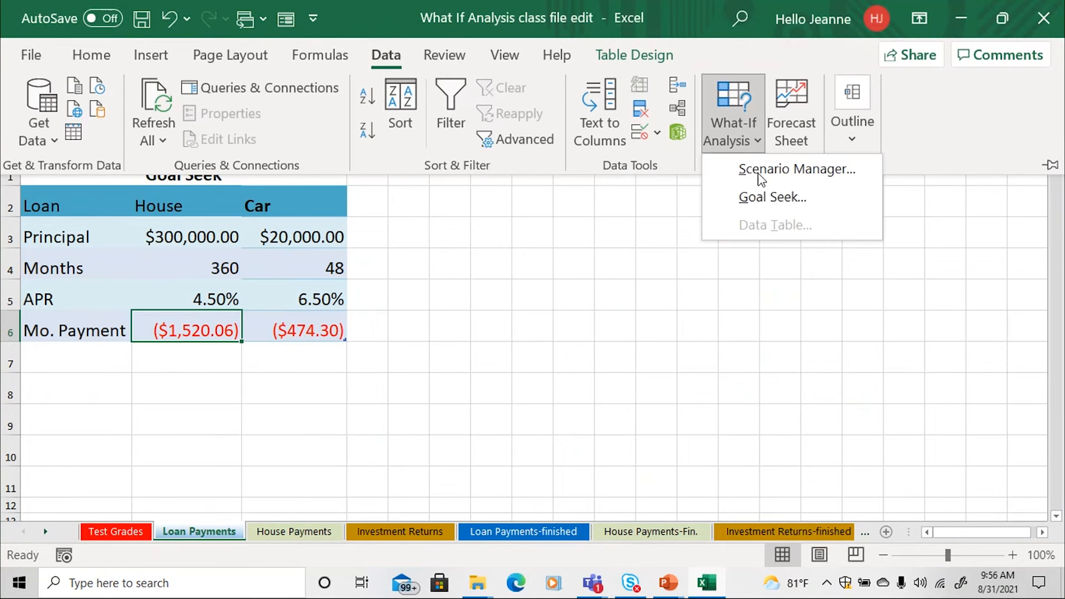
left_click(761, 204)
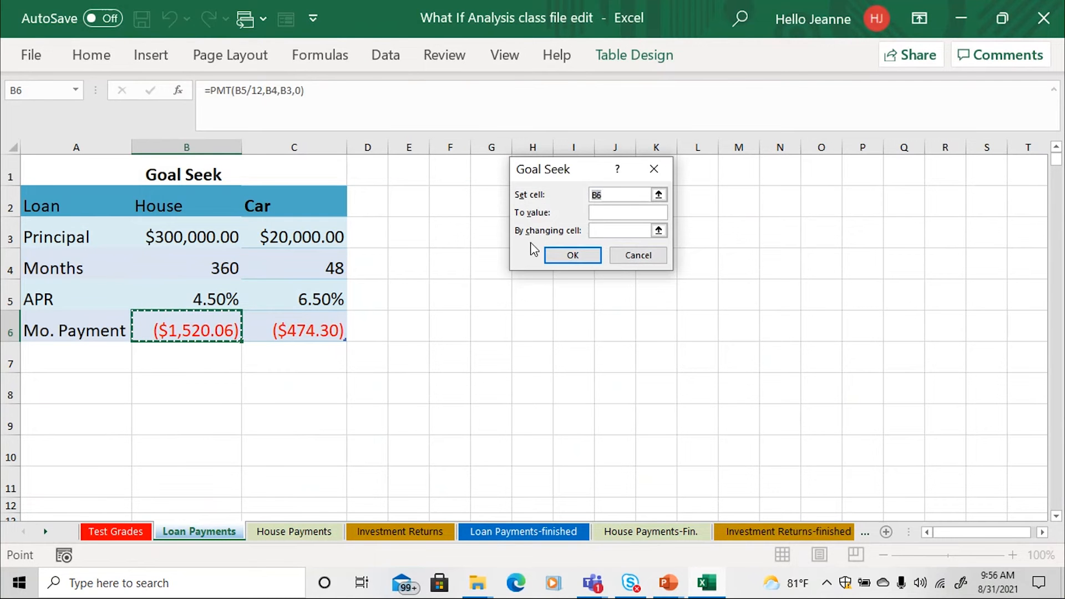
left_click(595, 211)
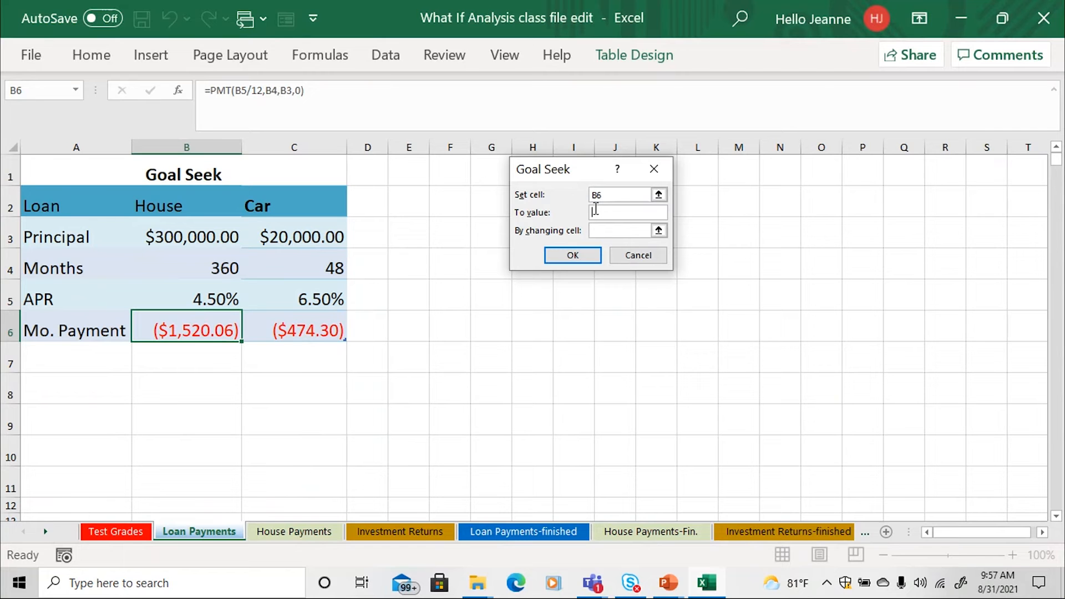
type("1500")
left_click(607, 230)
left_click(184, 240)
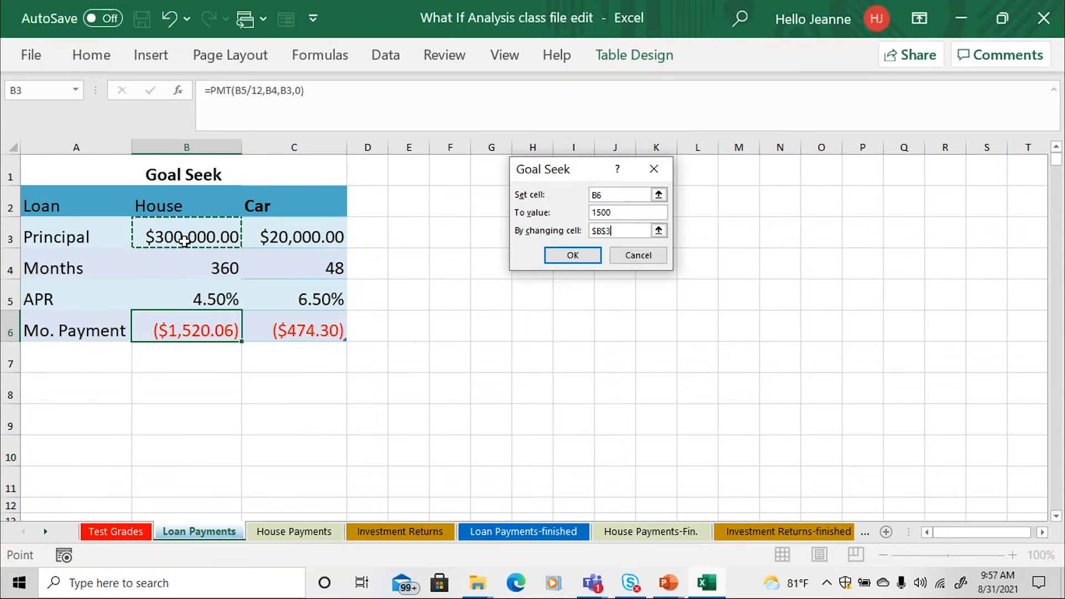
left_click(572, 256)
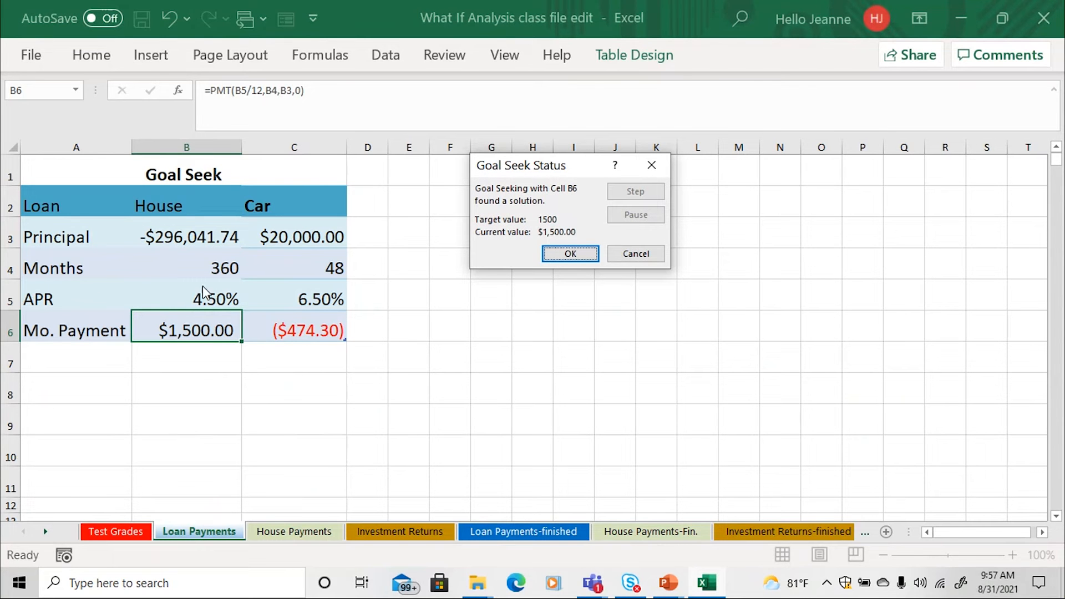
left_click(570, 255)
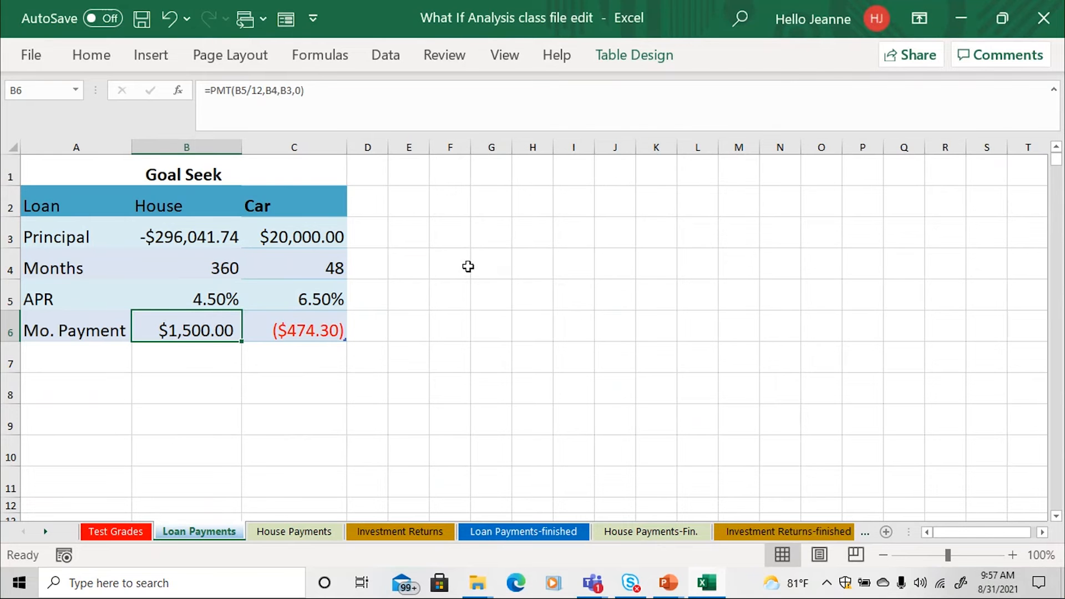
Remove the minus sign from the House principal in B3 to make it a positive amount
left_click(170, 236)
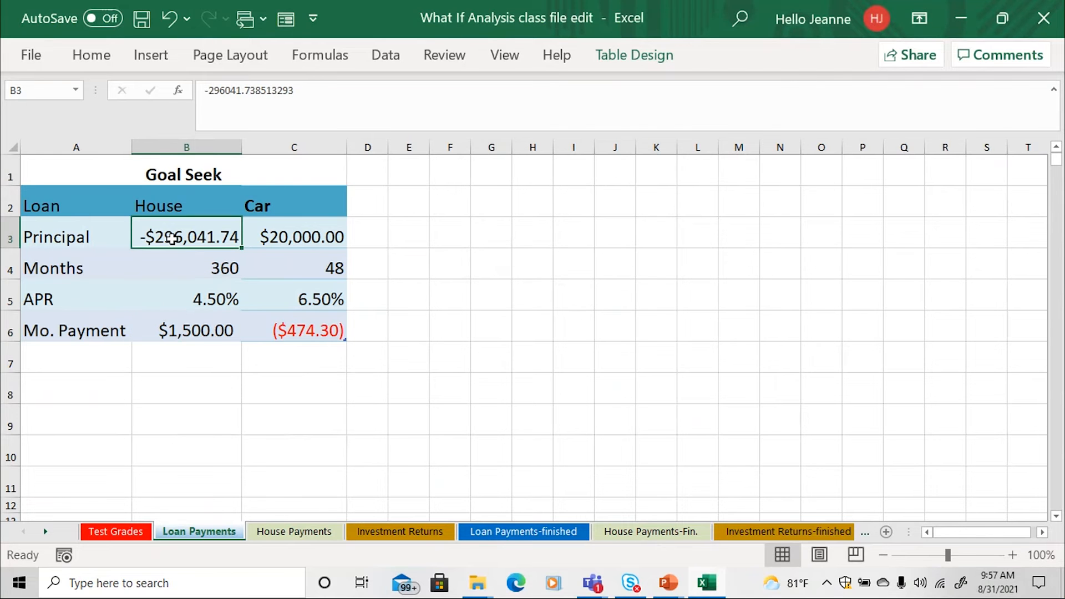
left_click(219, 94)
key("BackSpace")
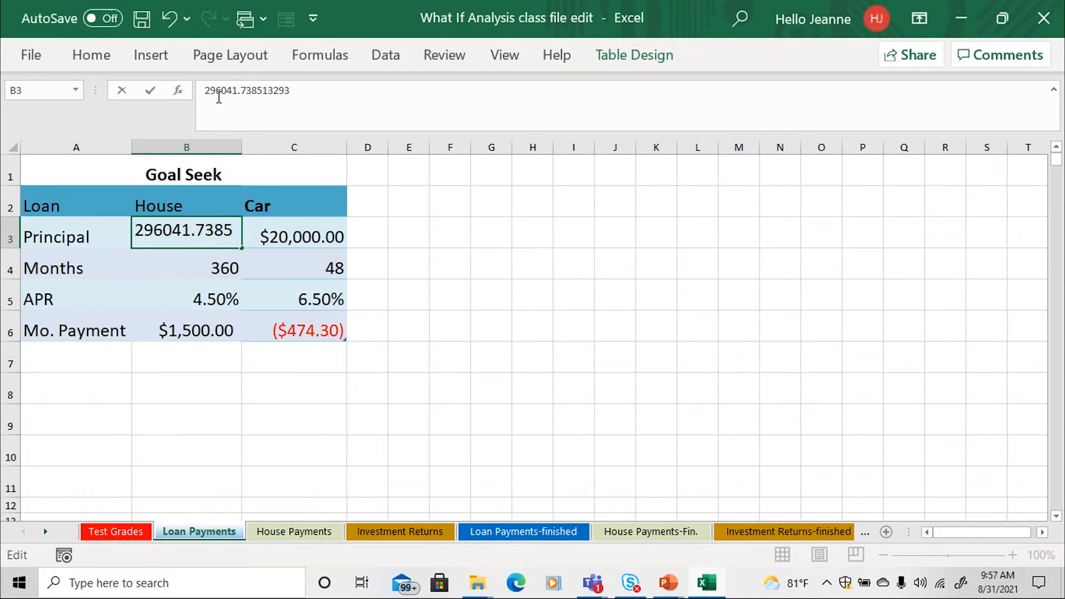
key("Return")
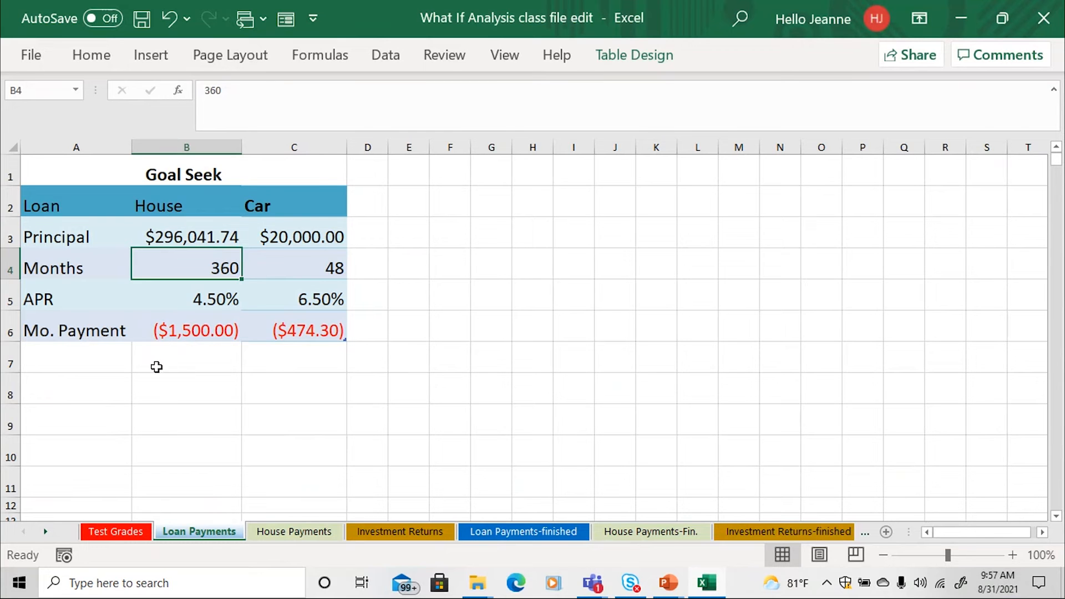
Use Goal Seek to bring the Car monthly payment in C6 to 450 by changing the principal in C3, and keep the solution
left_click(317, 237)
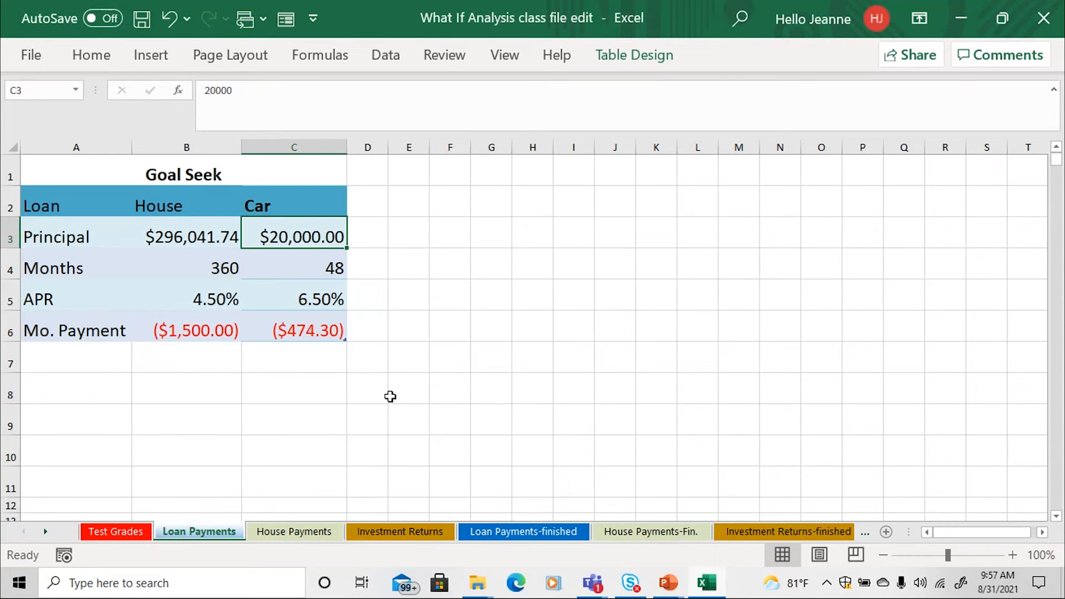
left_click(315, 301)
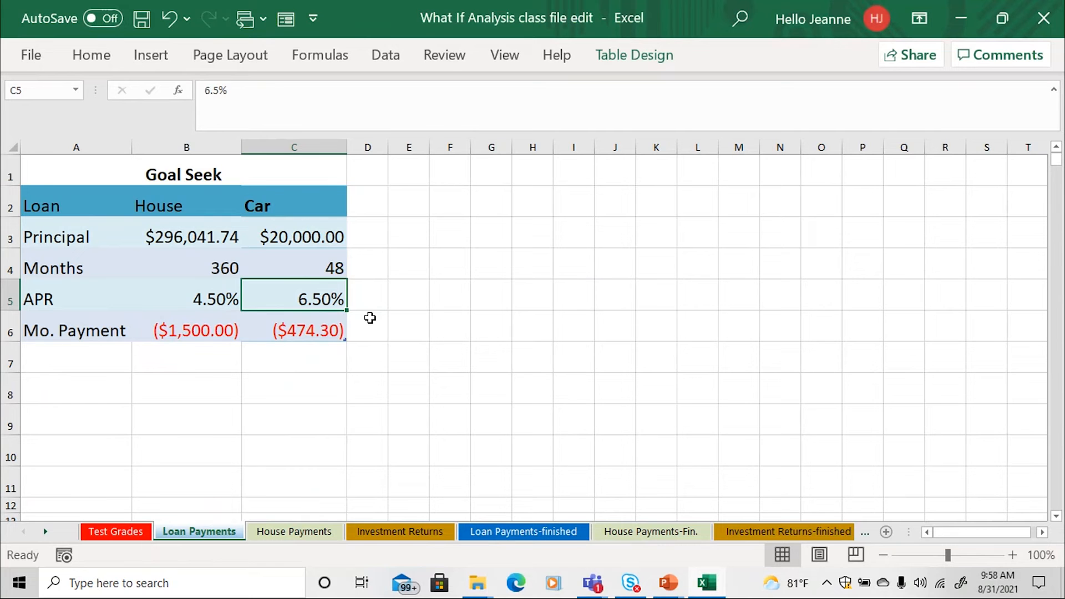
left_click(326, 336)
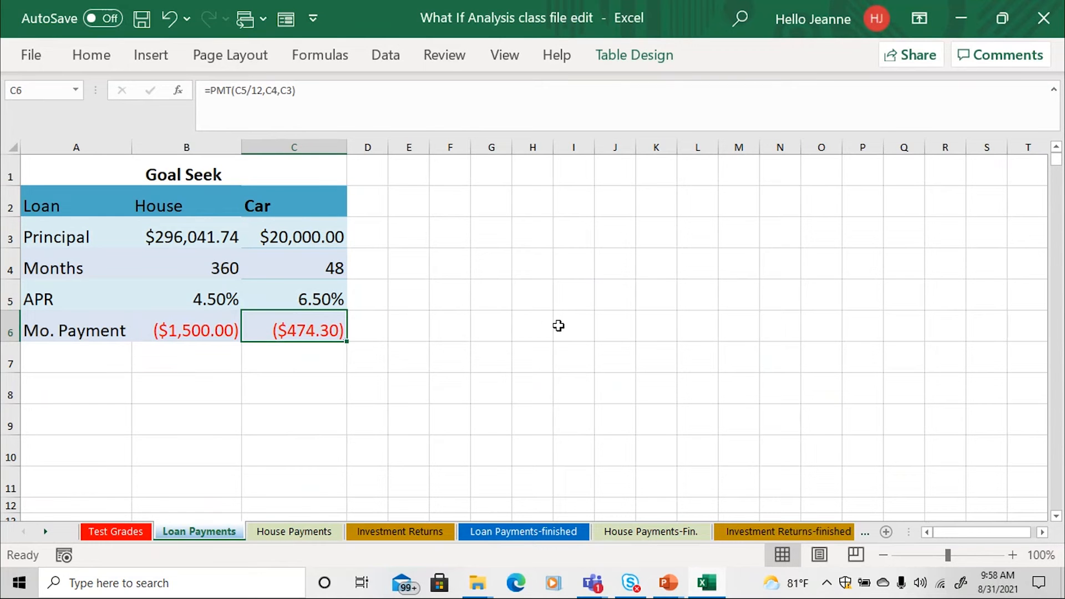
left_click(386, 56)
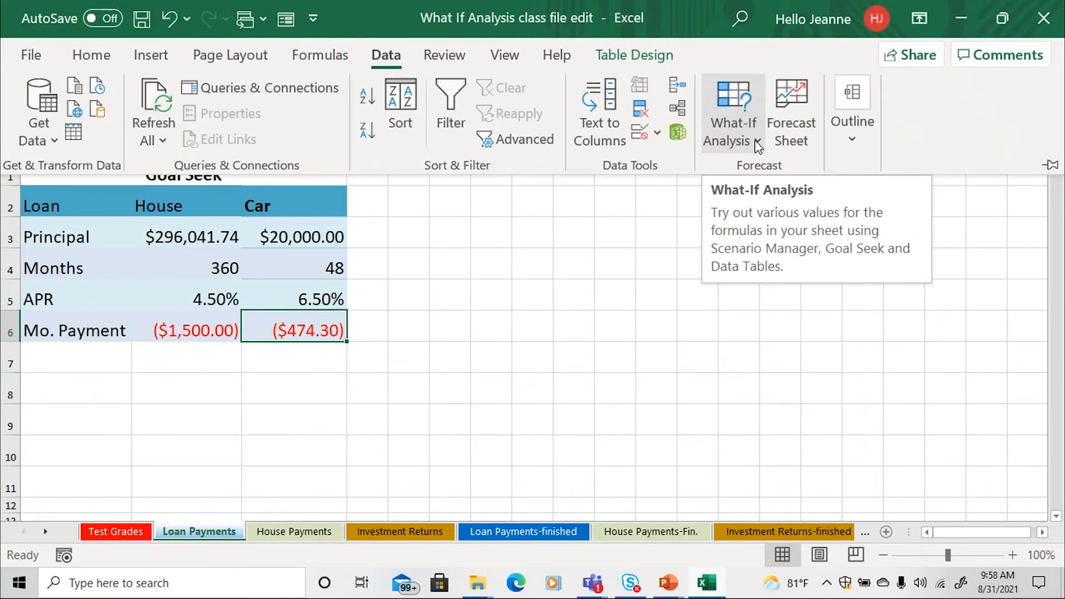
left_click(757, 143)
left_click(747, 207)
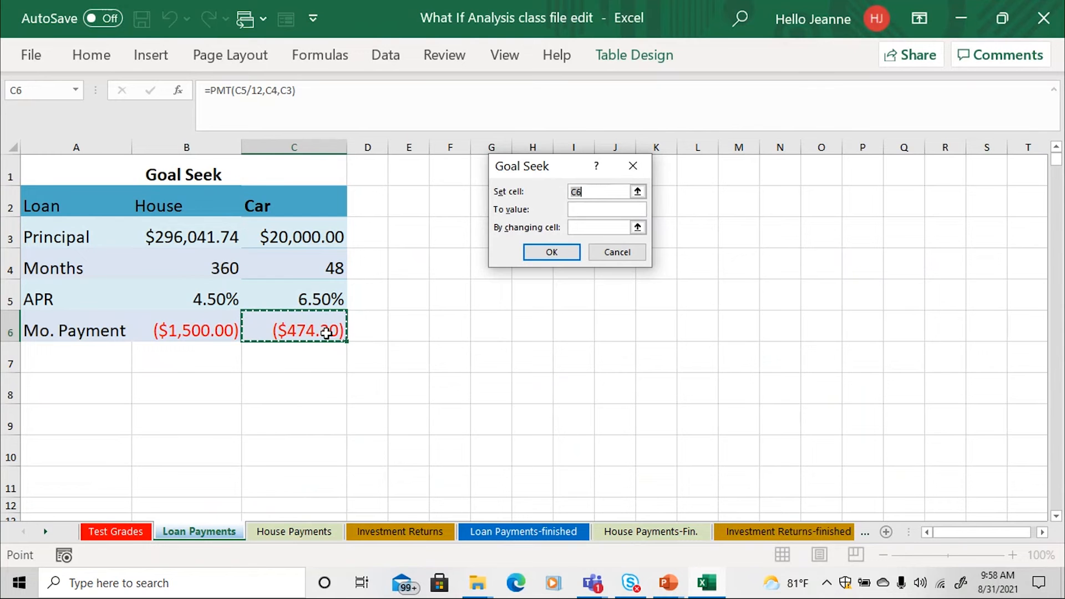
left_click(575, 209)
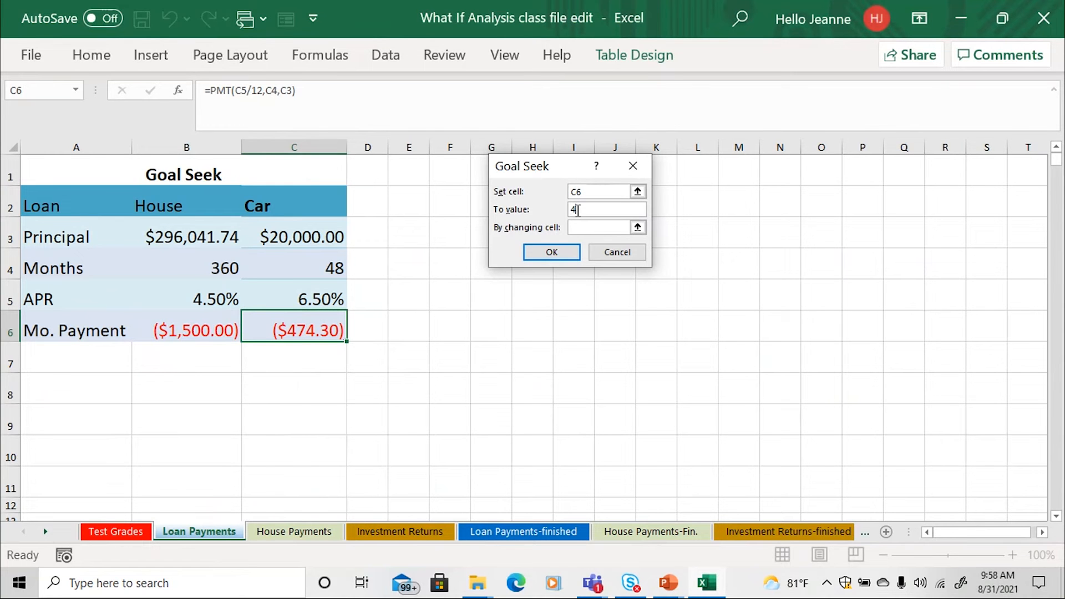
left_click(577, 227)
left_click(279, 238)
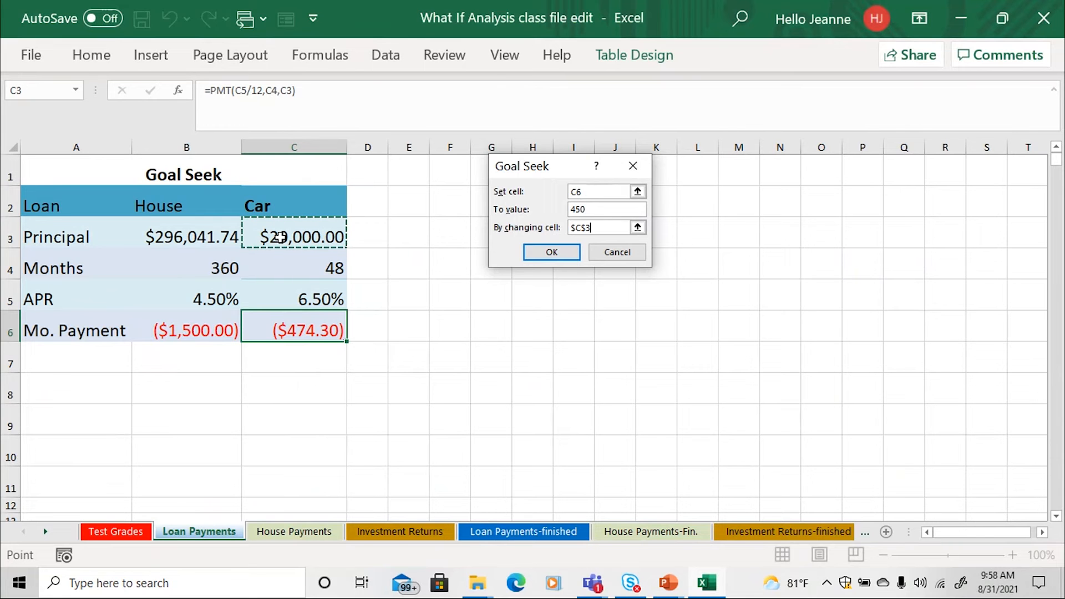
left_click(549, 250)
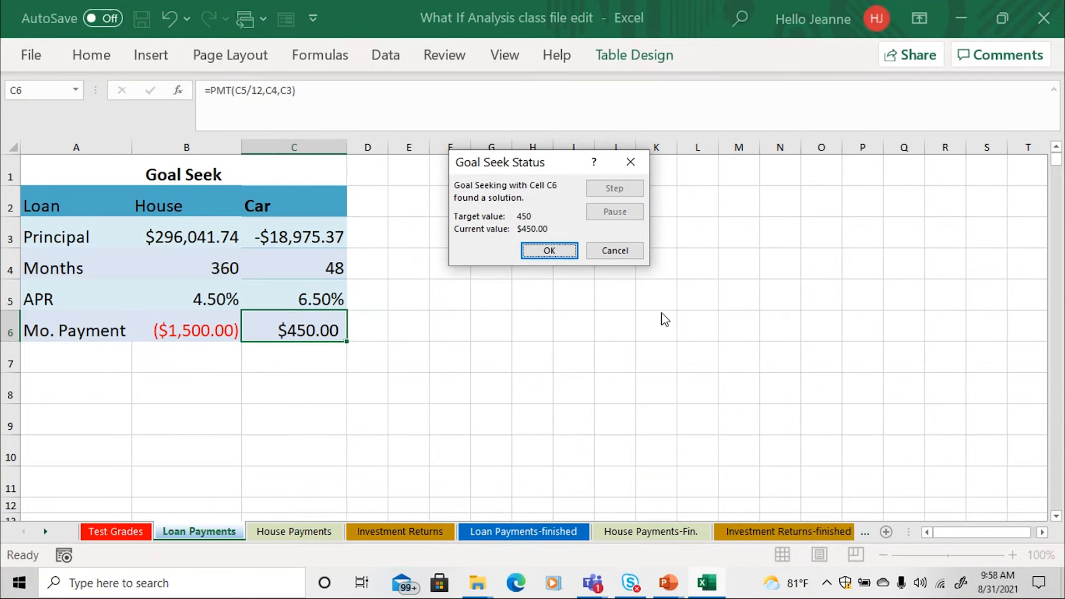
left_click(554, 251)
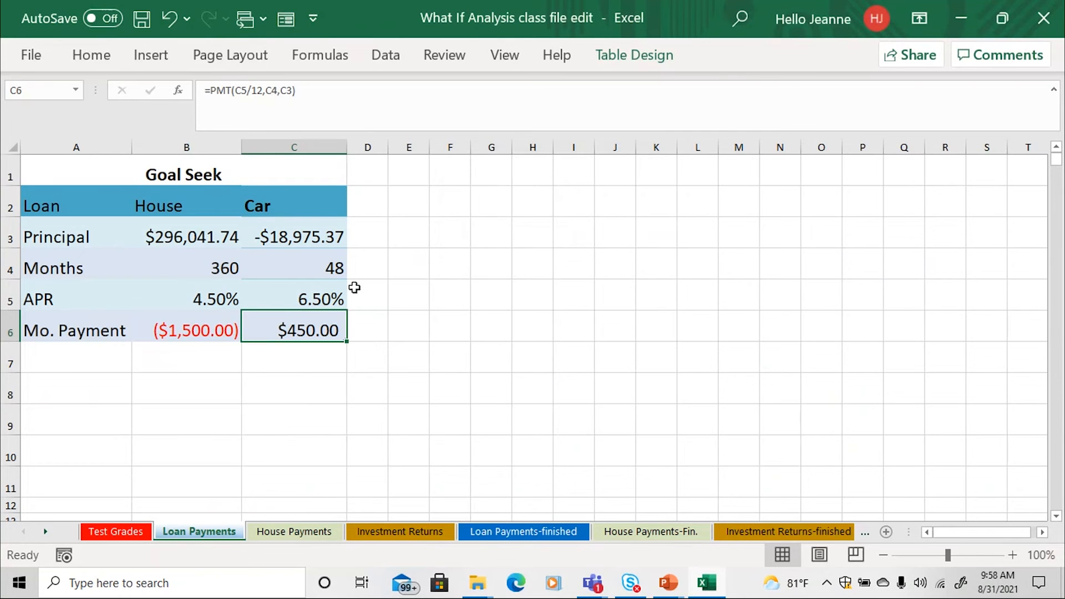
Make the Car principal in C3 positive by removing its minus sign
left_click(280, 235)
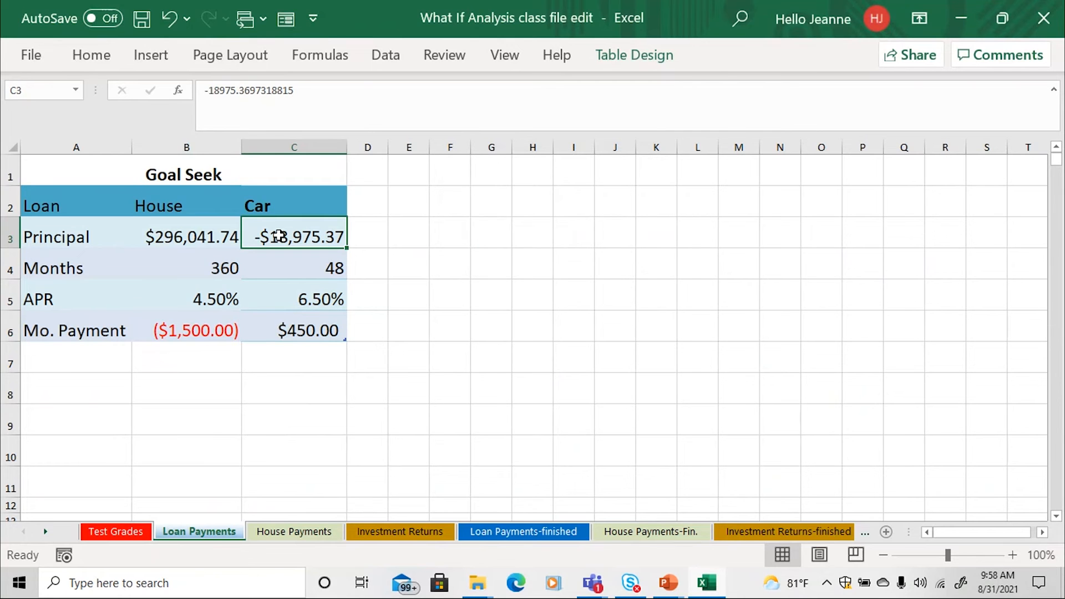
left_click(205, 90)
key("Delete")
key("Return")
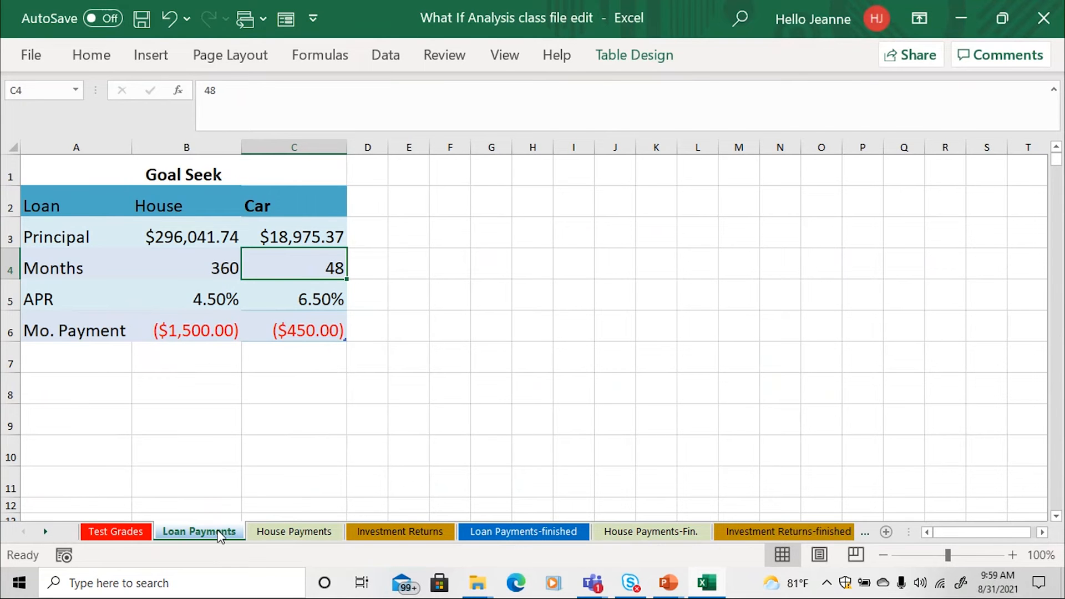
On the House Payments sheet, examine the monthly interest formula in B5 and the PMT function arguments behind the monthly payment in B6
left_click(291, 532)
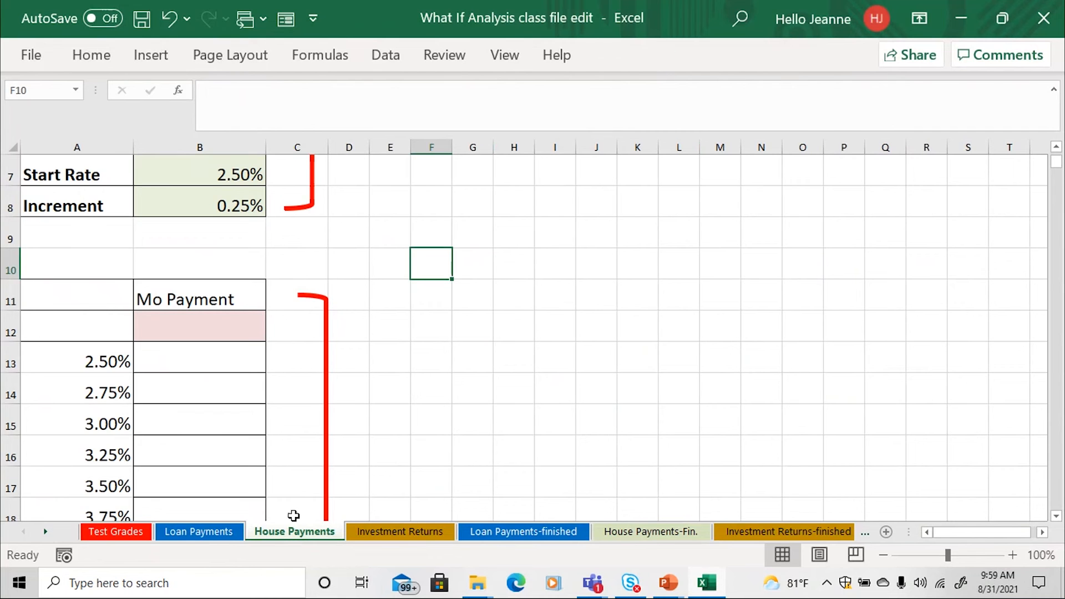
scroll(480, 464, "up", 2)
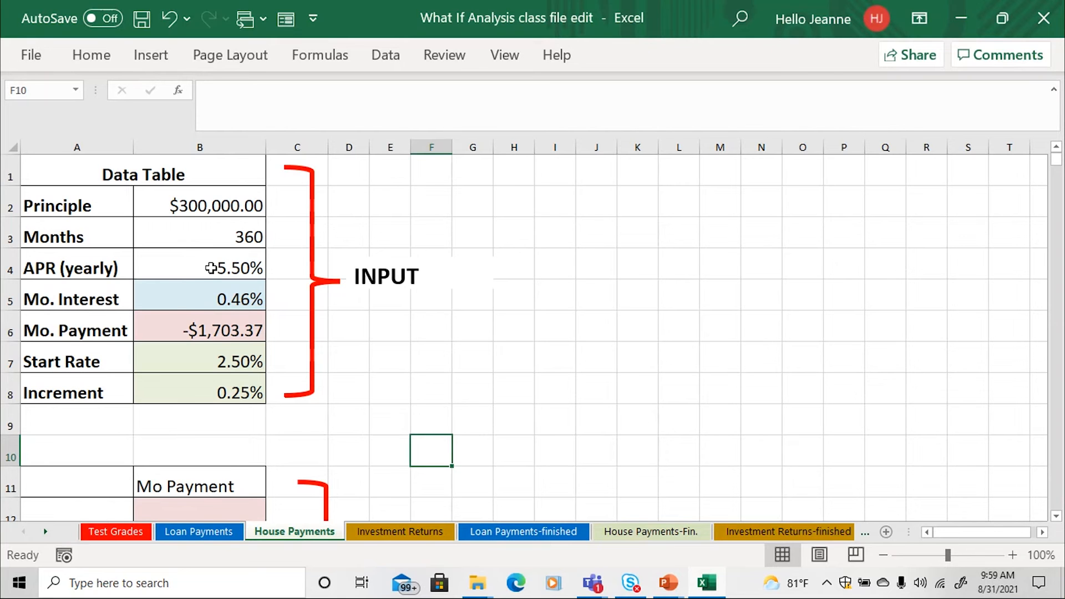
left_click(205, 296)
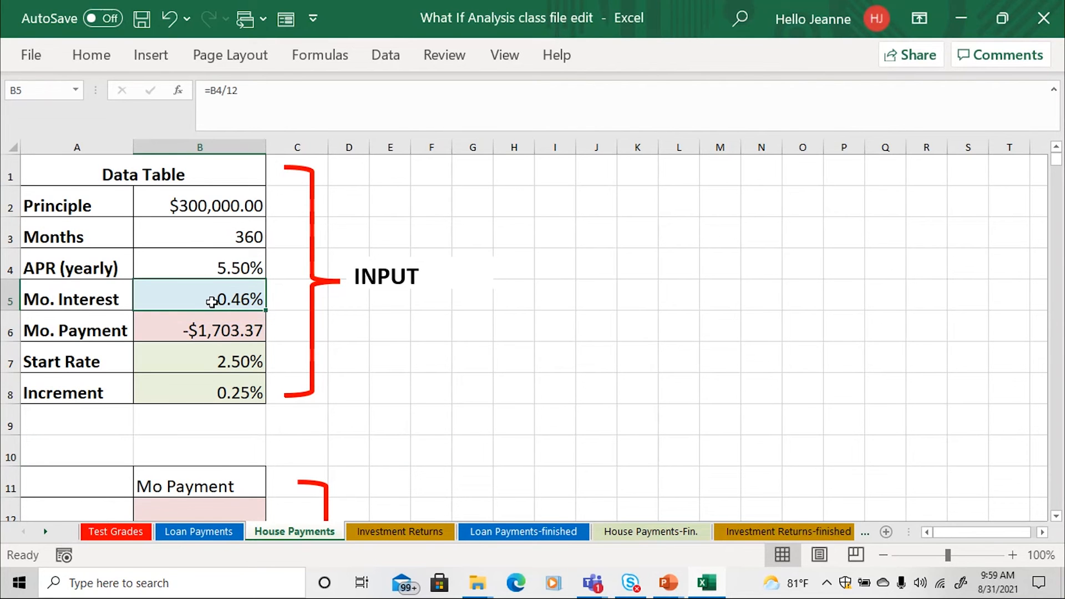
left_click(206, 332)
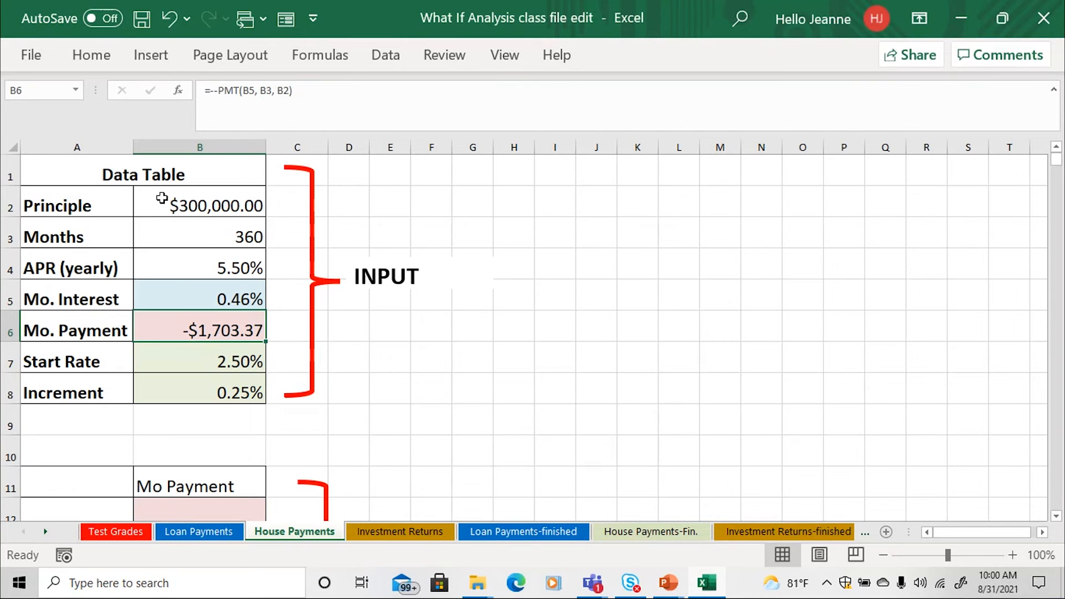
left_click(179, 93)
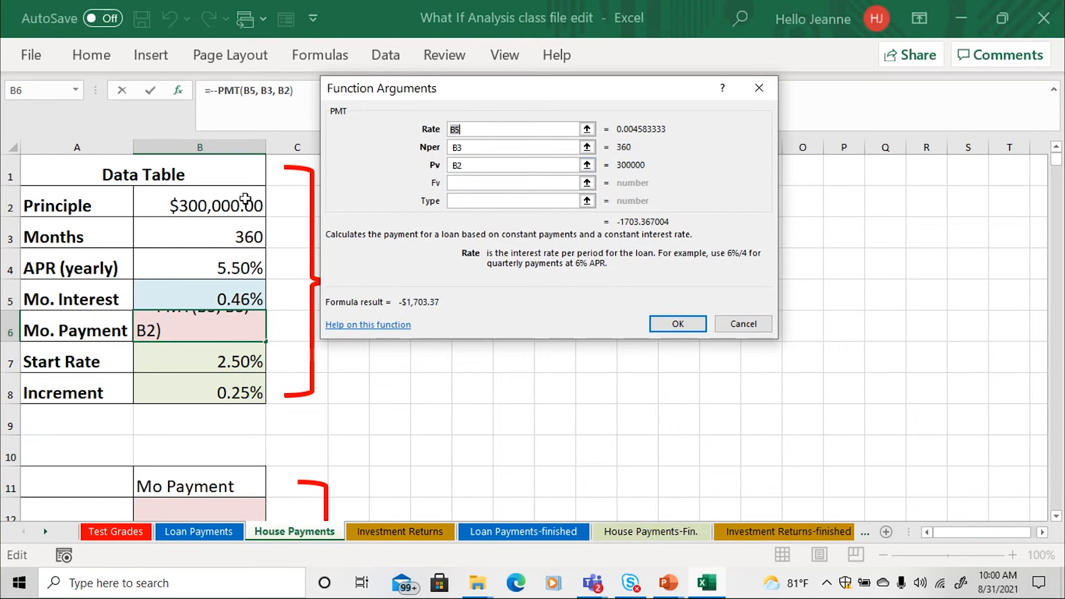
left_click(466, 182)
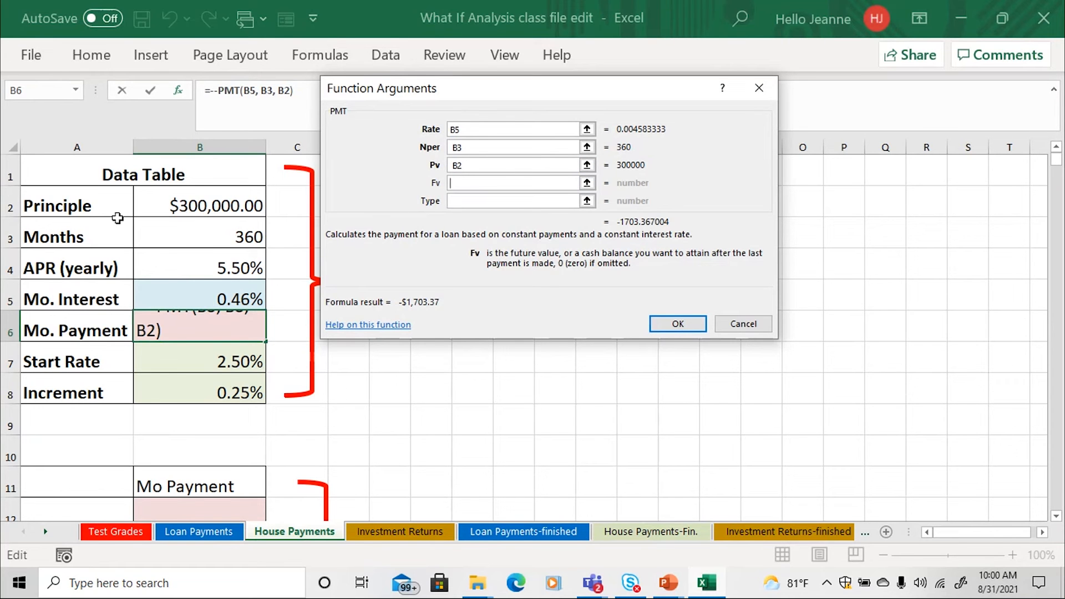
left_click(677, 323)
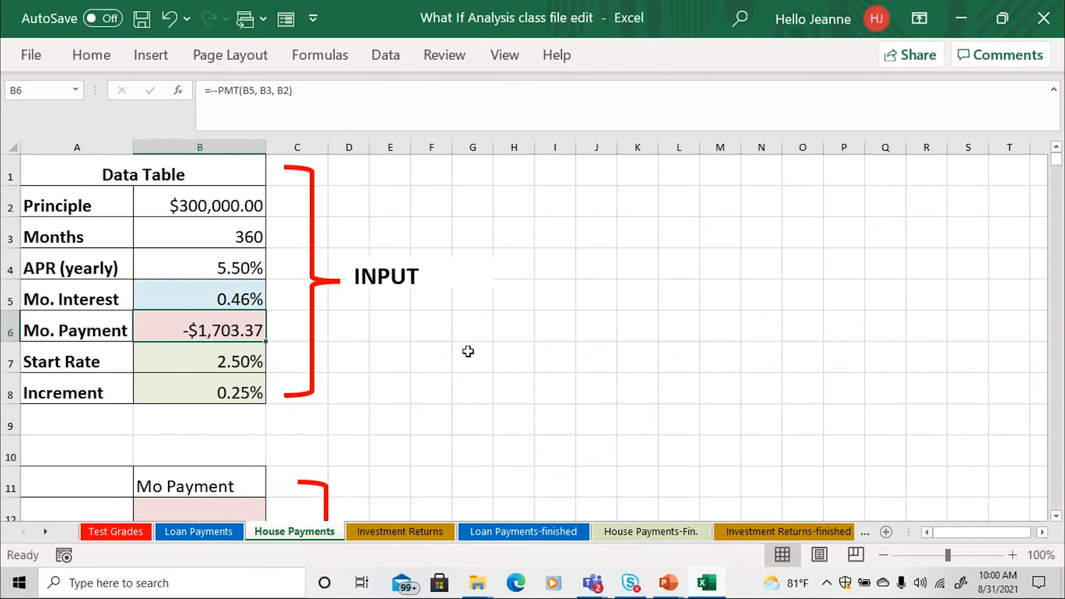
Link cell B12 under the Mo Payment heading to the calculated monthly payment with the formula =B6
scroll(424, 300, "down", 1)
scroll(425, 300, "up", 1)
scroll(117, 300, "down", 1)
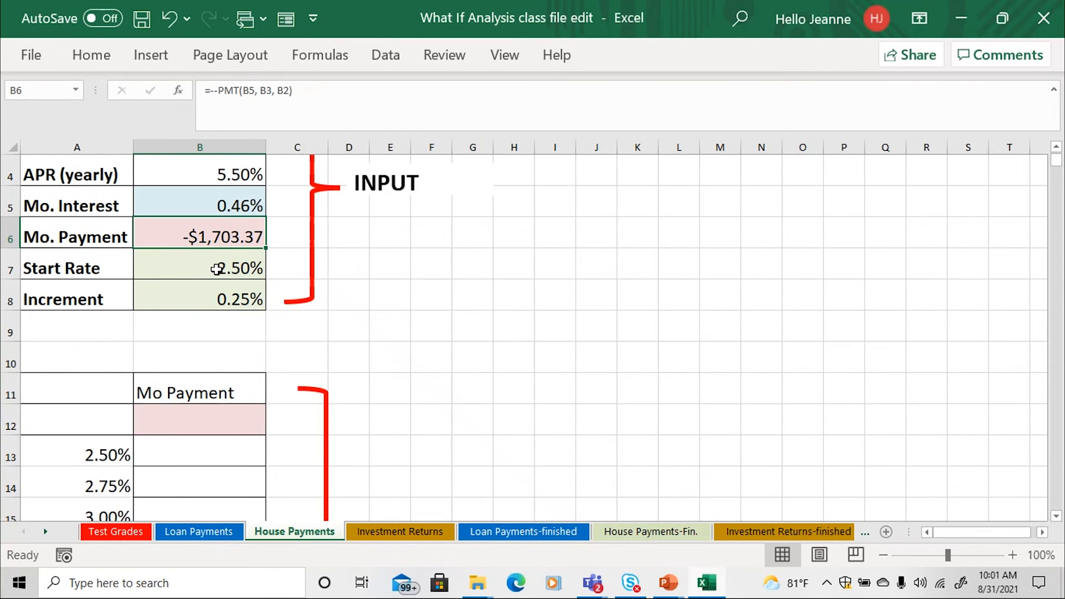
left_click(195, 419)
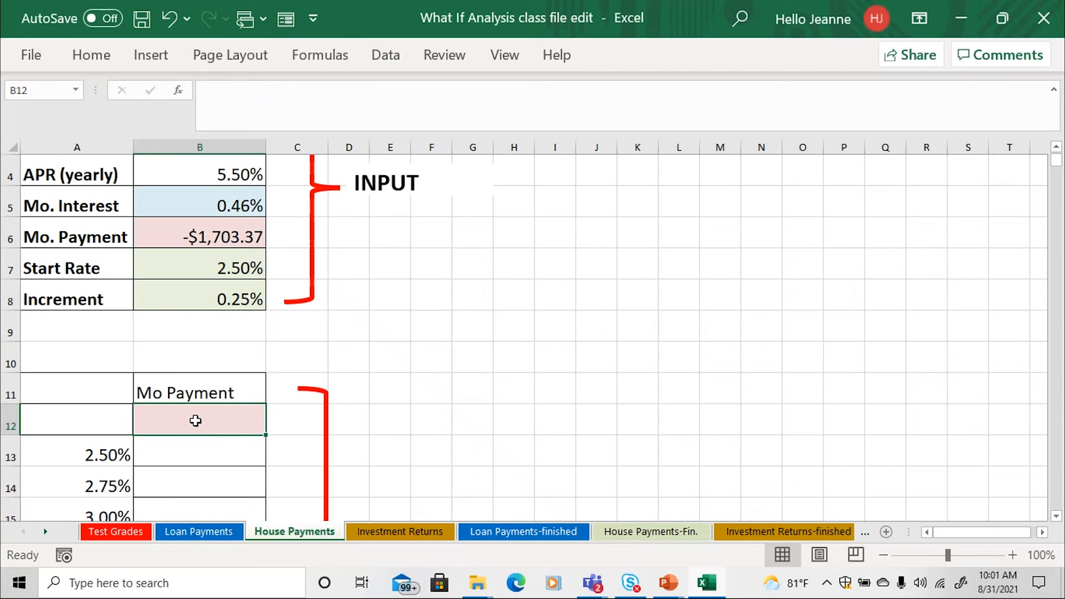
type("=b6")
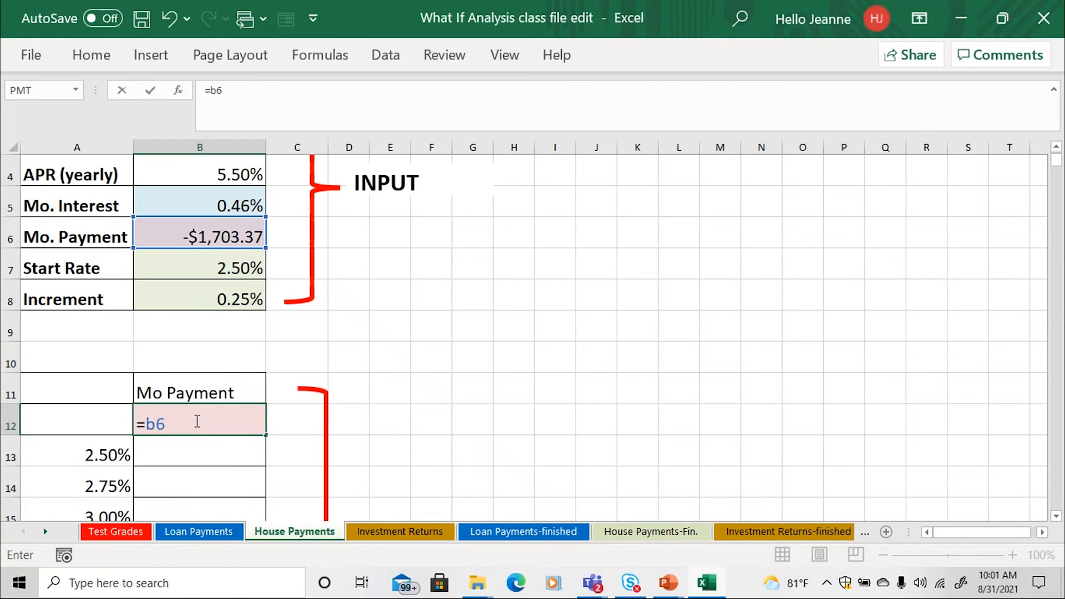
key("Return")
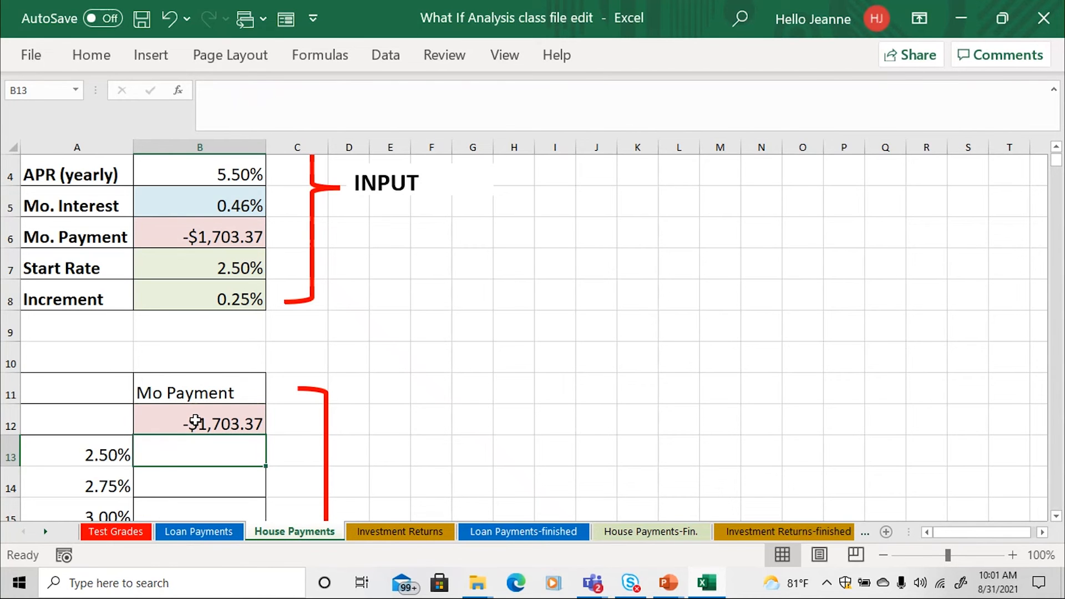
left_click(214, 417)
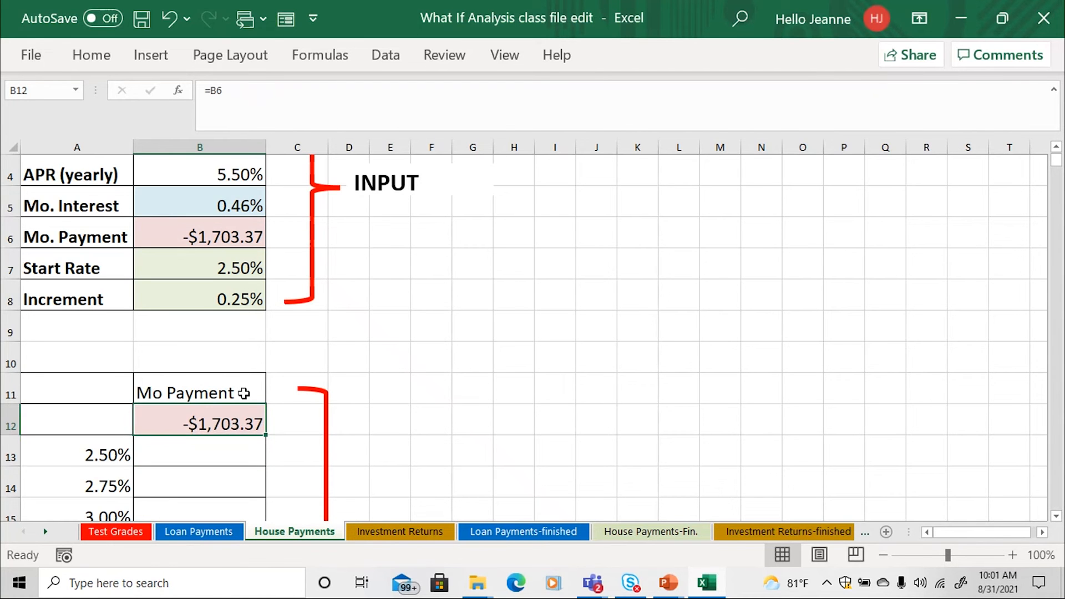
Review the loan inputs, start rate and increment against the list of interest rates in A13:A28
scroll(340, 304, "down", 1)
scroll(342, 305, "up", 2)
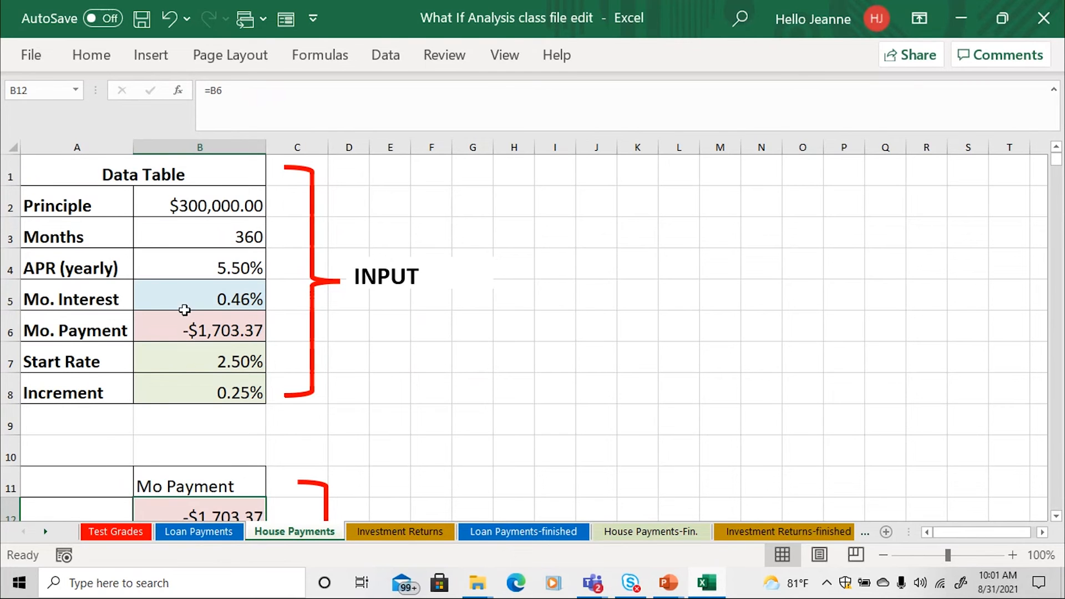
scroll(218, 360, "down", 1)
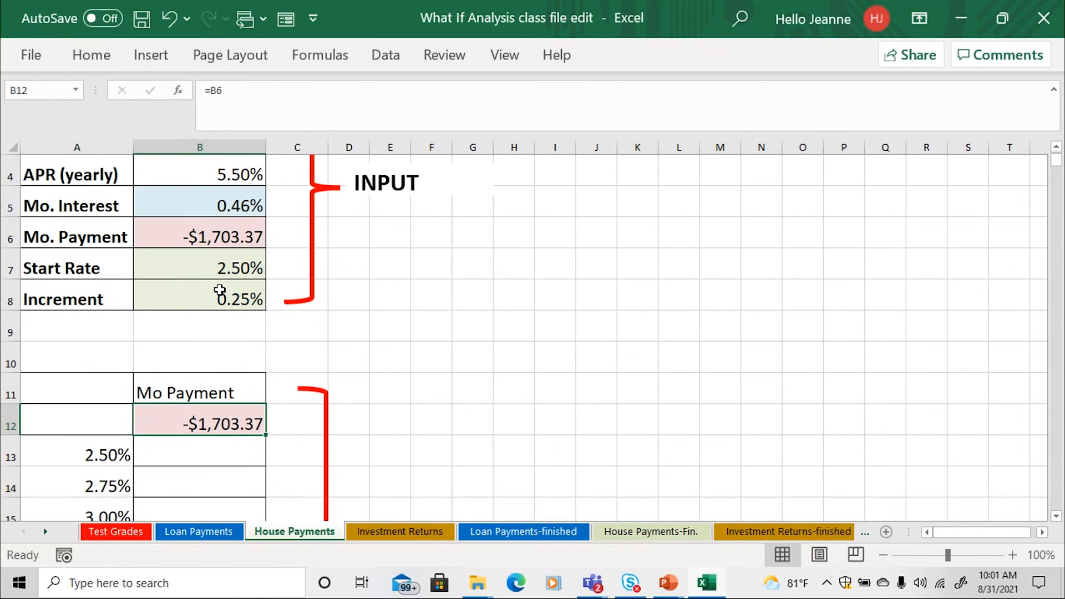
scroll(216, 288, "up", 1)
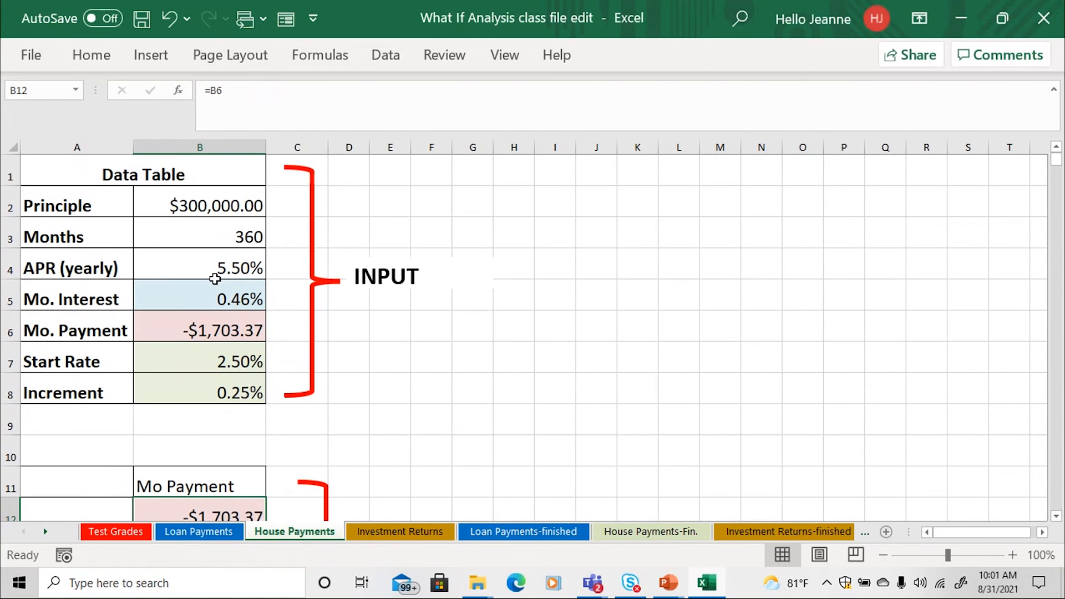
scroll(215, 280, "down", 1)
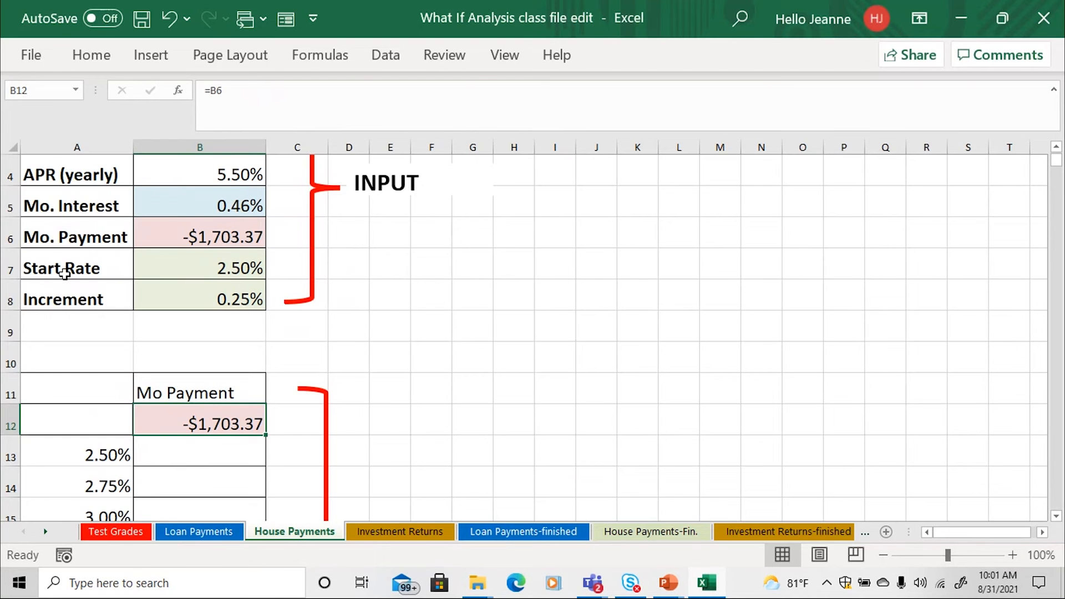
scroll(405, 302, "down", 3)
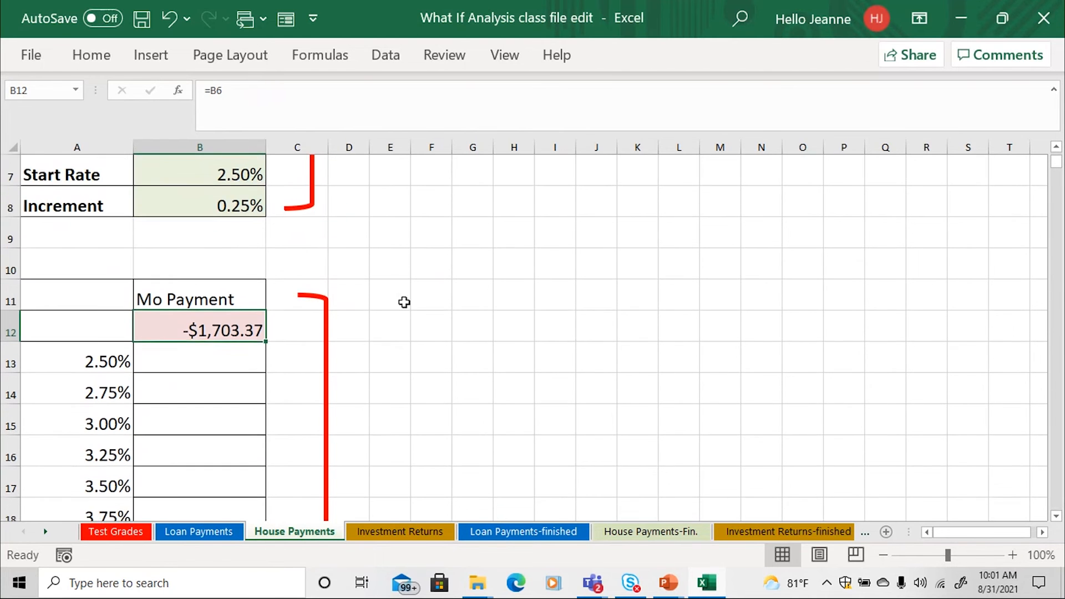
scroll(403, 303, "down", 3)
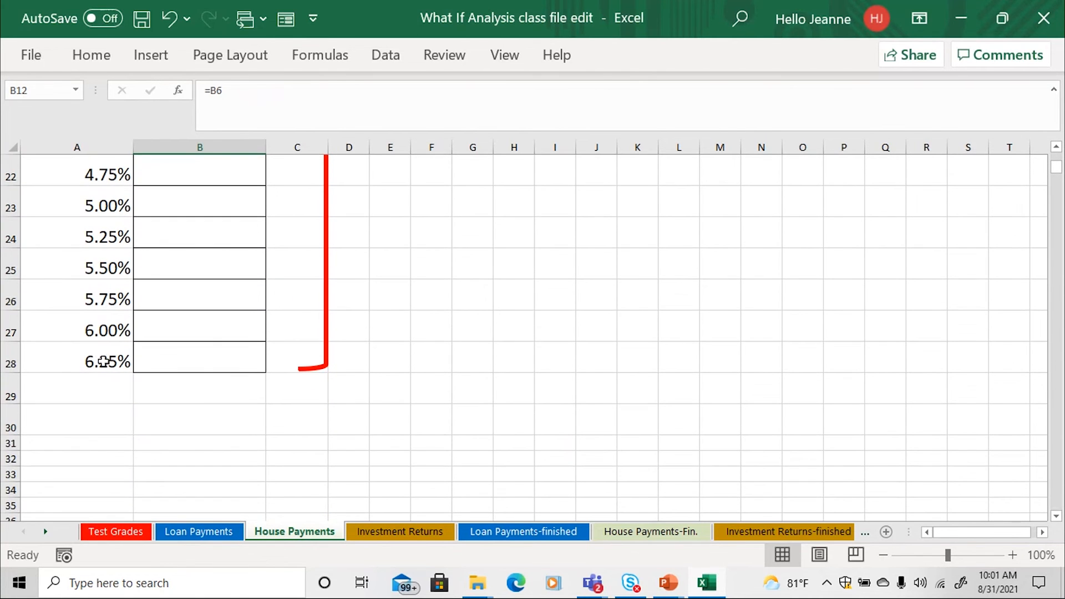
scroll(430, 400, "up", 1)
scroll(430, 399, "up", 6)
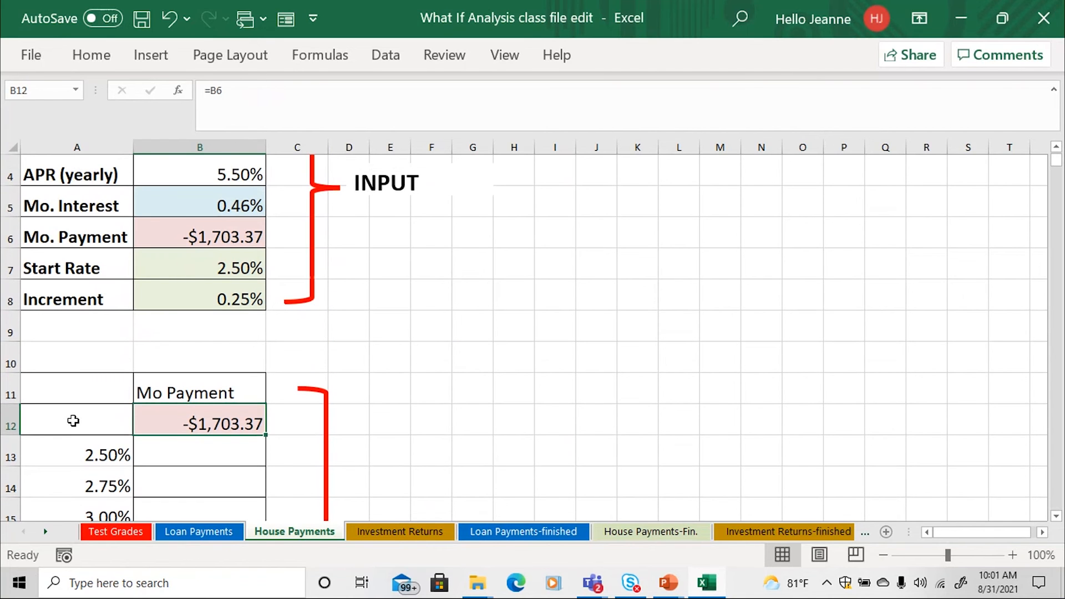
Create a one-variable What-If data table over A12:B28, using the yearly APR in B4 as the column input cell
left_click_drag(80, 427, 177, 452)
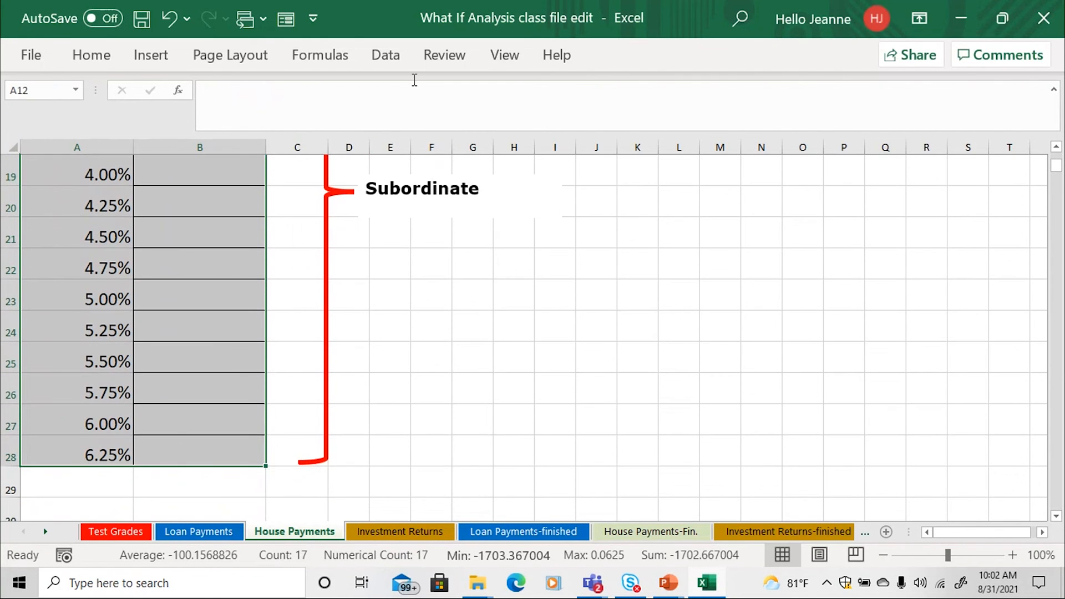
left_click(385, 57)
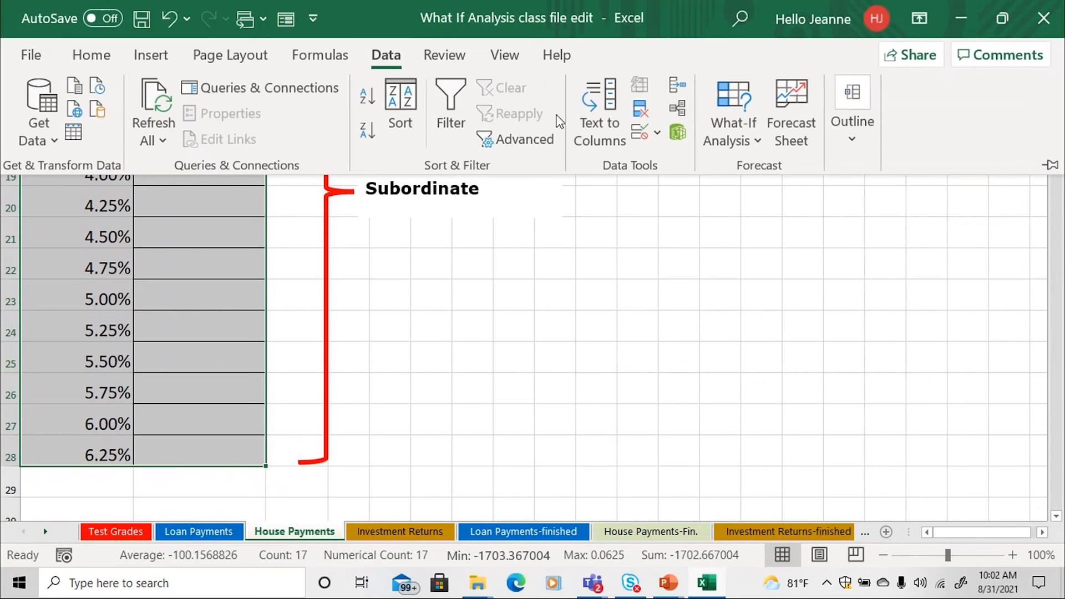
left_click(757, 141)
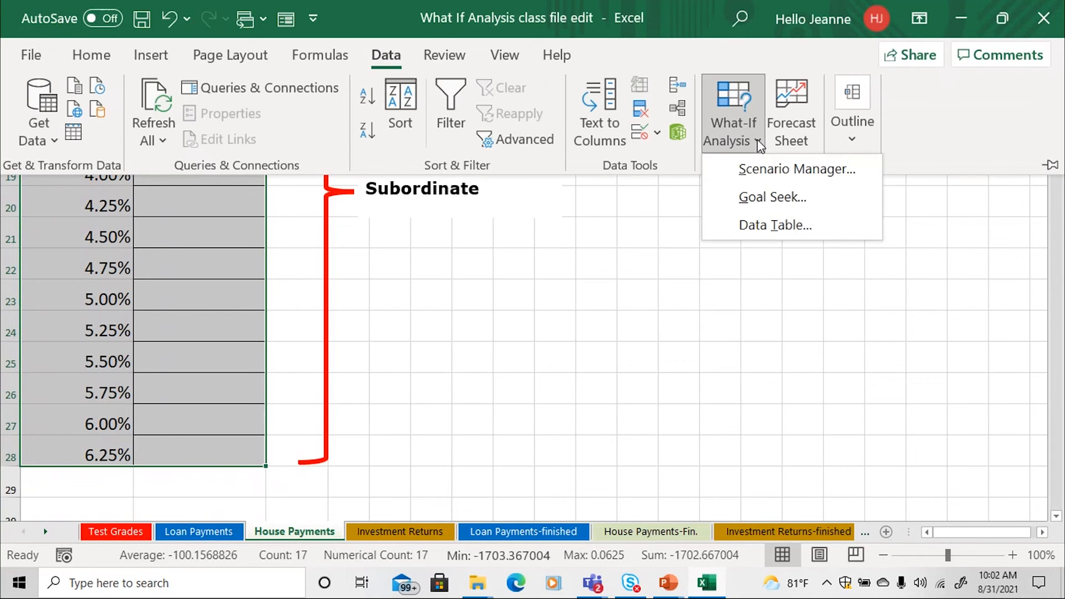
left_click(768, 228)
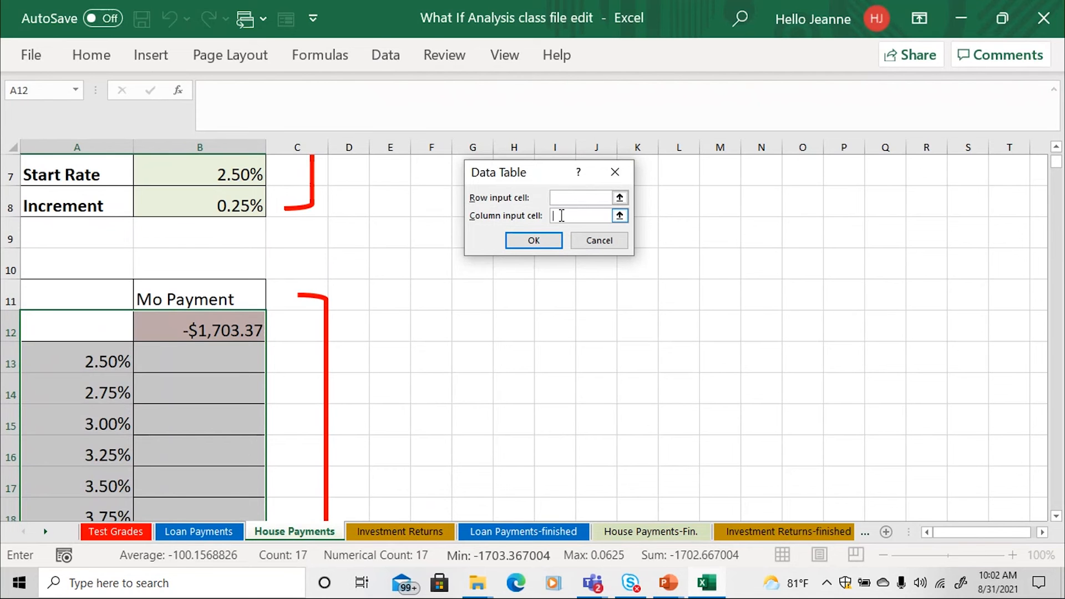
scroll(304, 245, "up", 2)
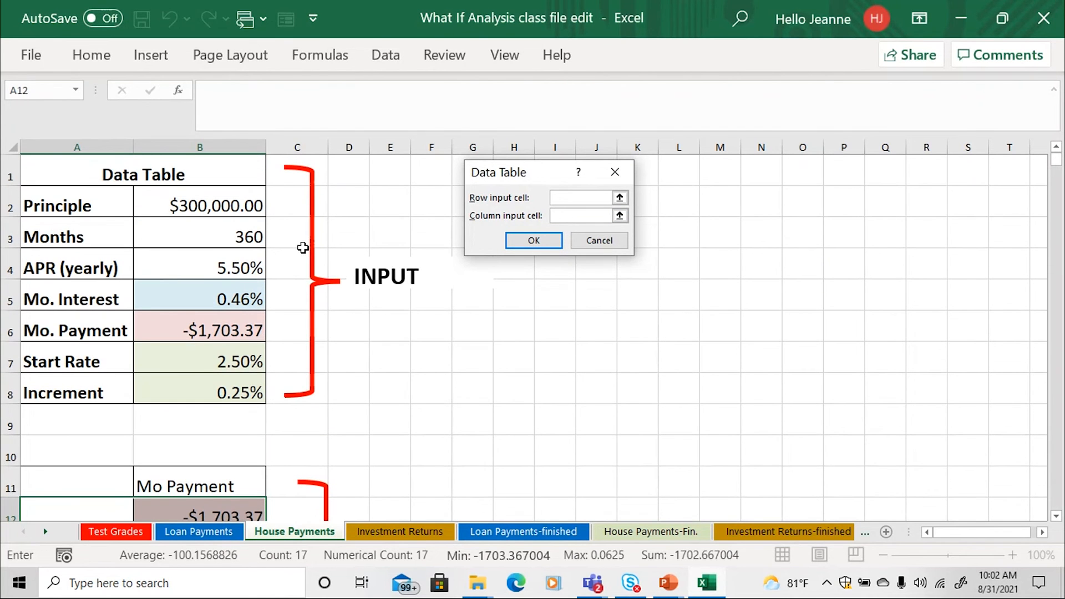
left_click(255, 266)
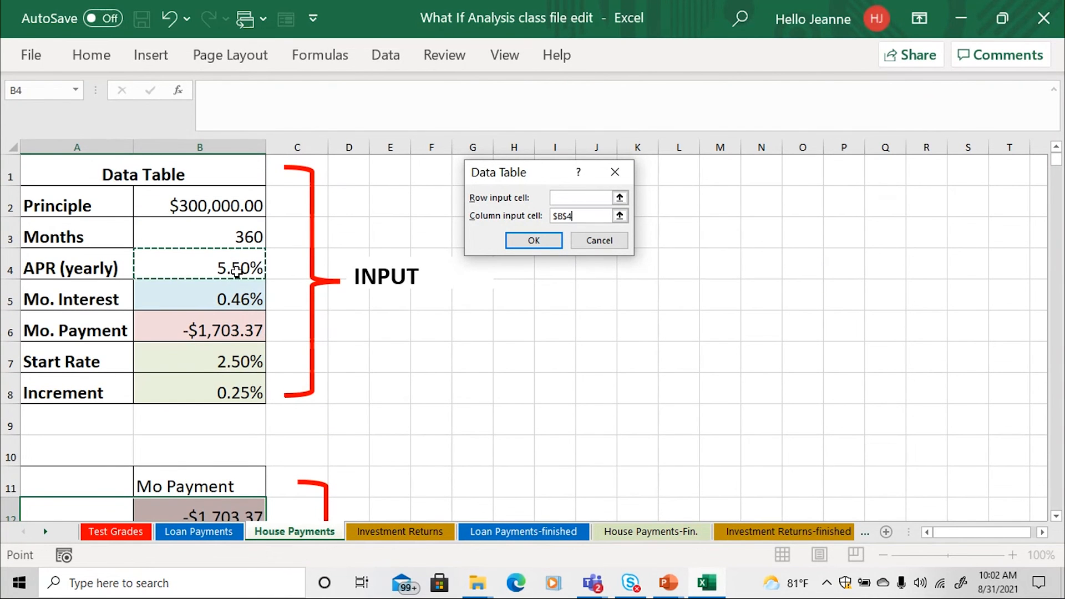
left_click(533, 241)
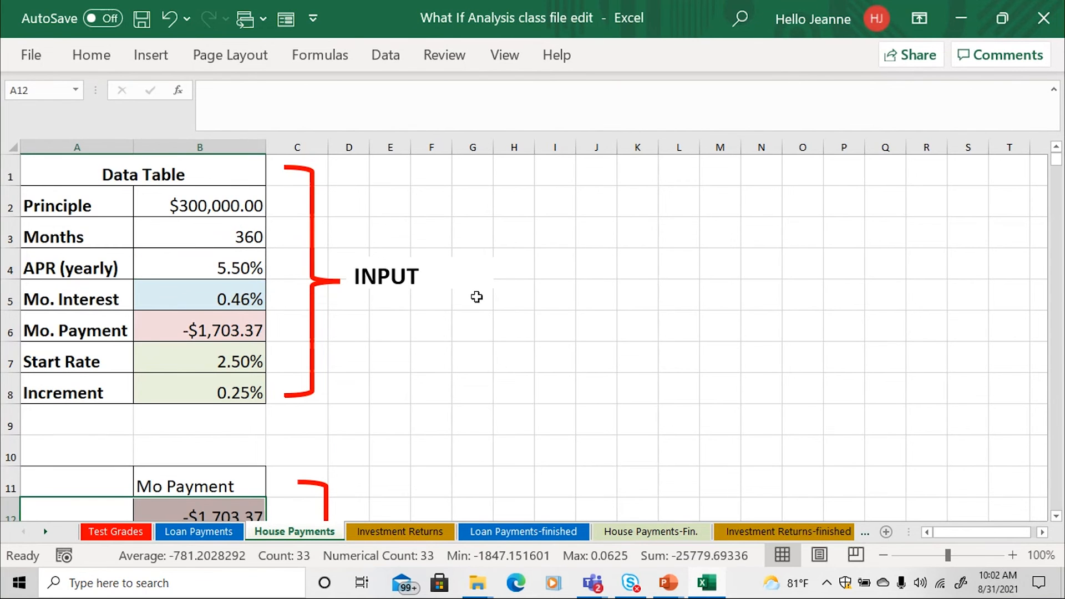
Examine the monthly payments in B13:B28 for each interest rate and compare them with the loan inputs above
scroll(477, 297, "down", 4)
scroll(474, 297, "up", 2)
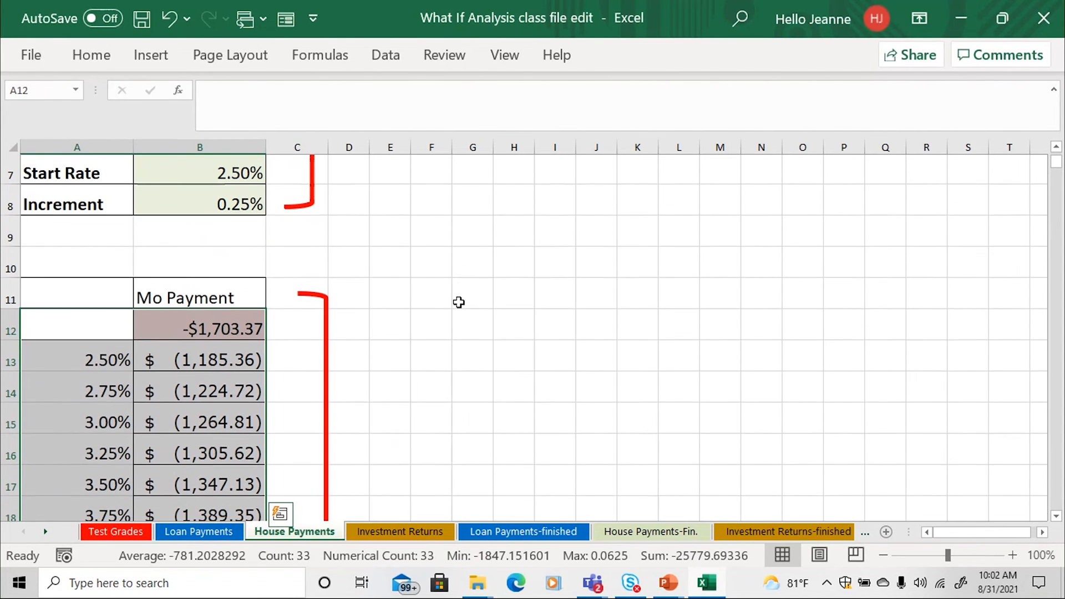
scroll(149, 362, "down", 1)
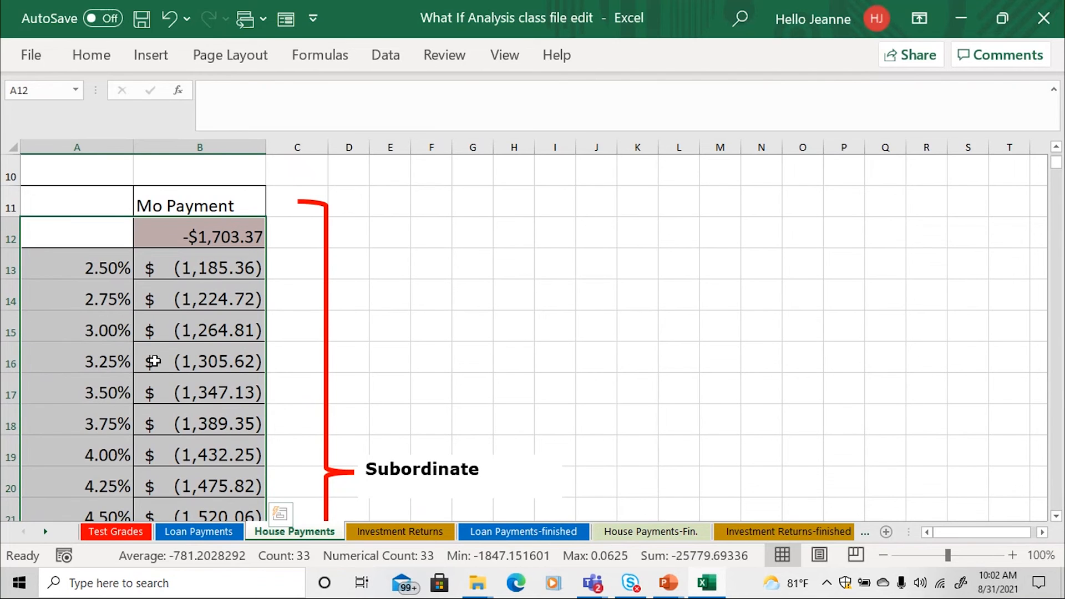
left_click(374, 303)
scroll(361, 304, "down", 1)
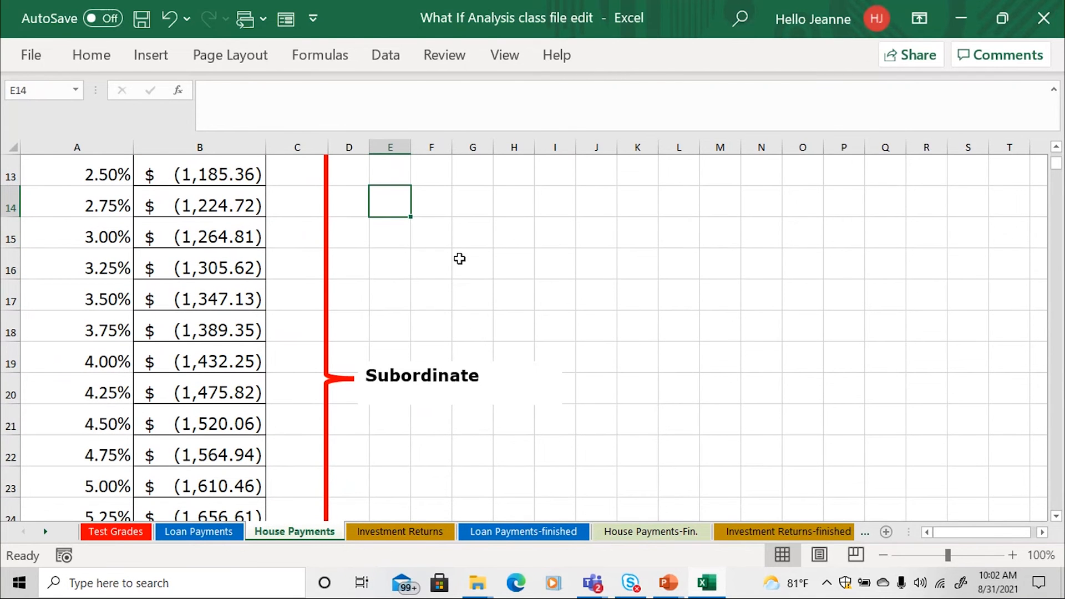
scroll(459, 259, "up", 1)
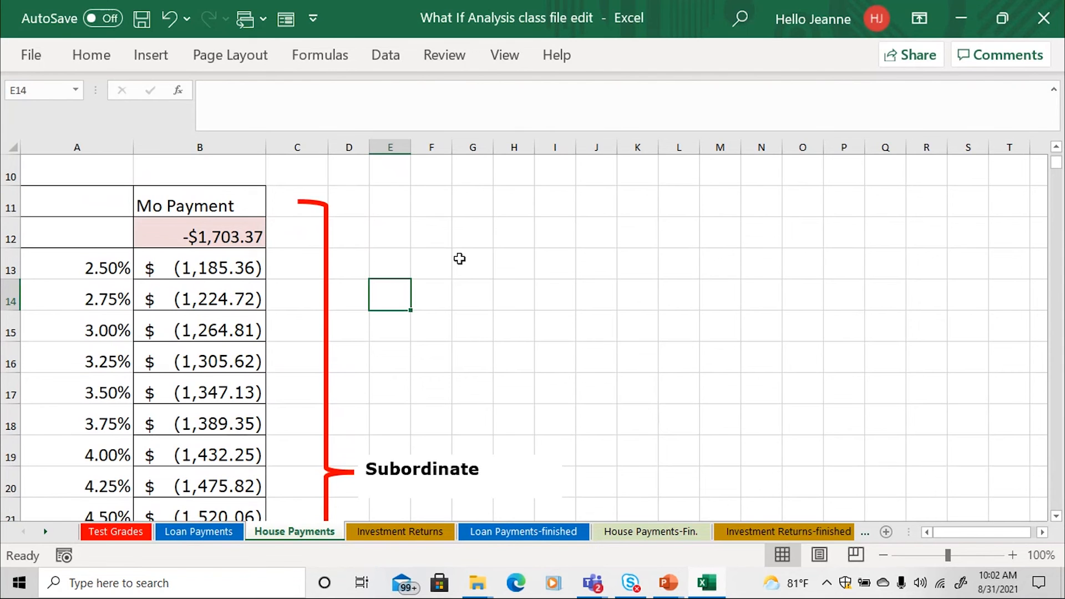
scroll(459, 259, "down", 1)
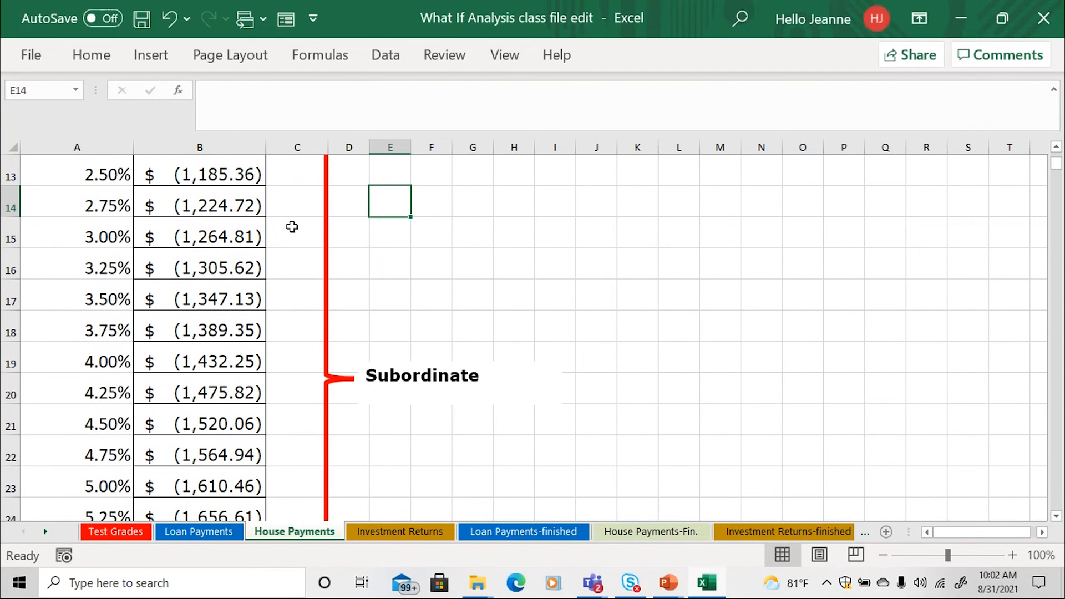
scroll(292, 226, "down", 1)
scroll(292, 227, "down", 1)
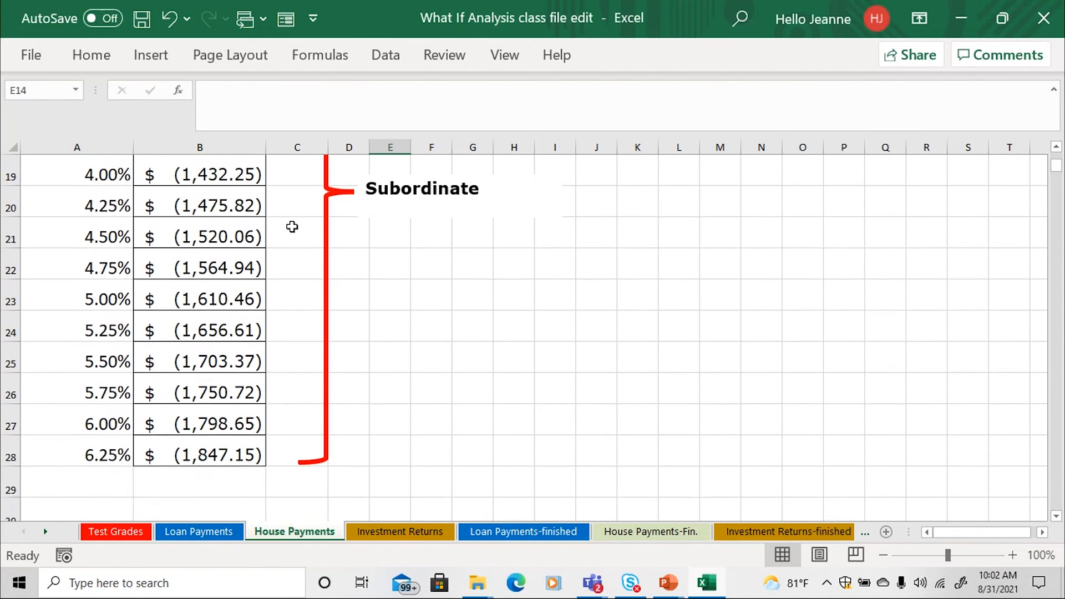
scroll(292, 227, "up", 2)
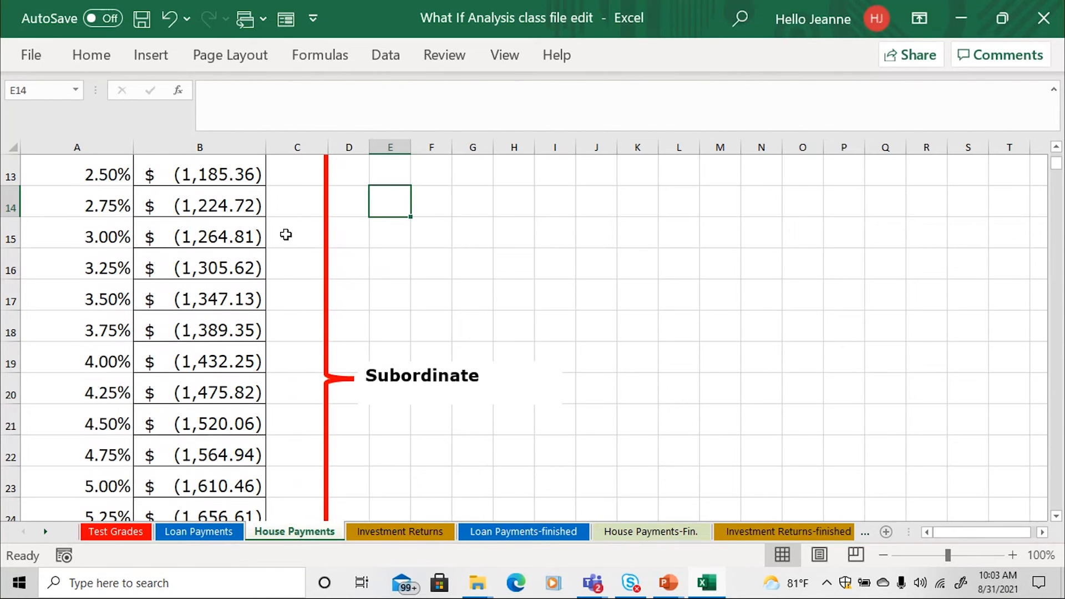
scroll(286, 234, "down", 3)
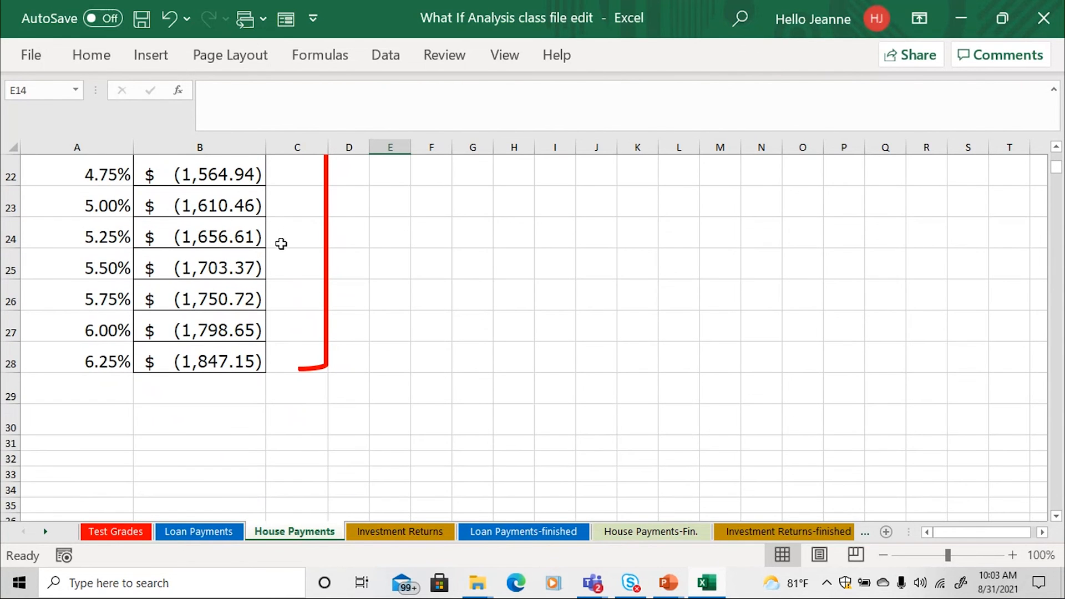
scroll(281, 244, "up", 7)
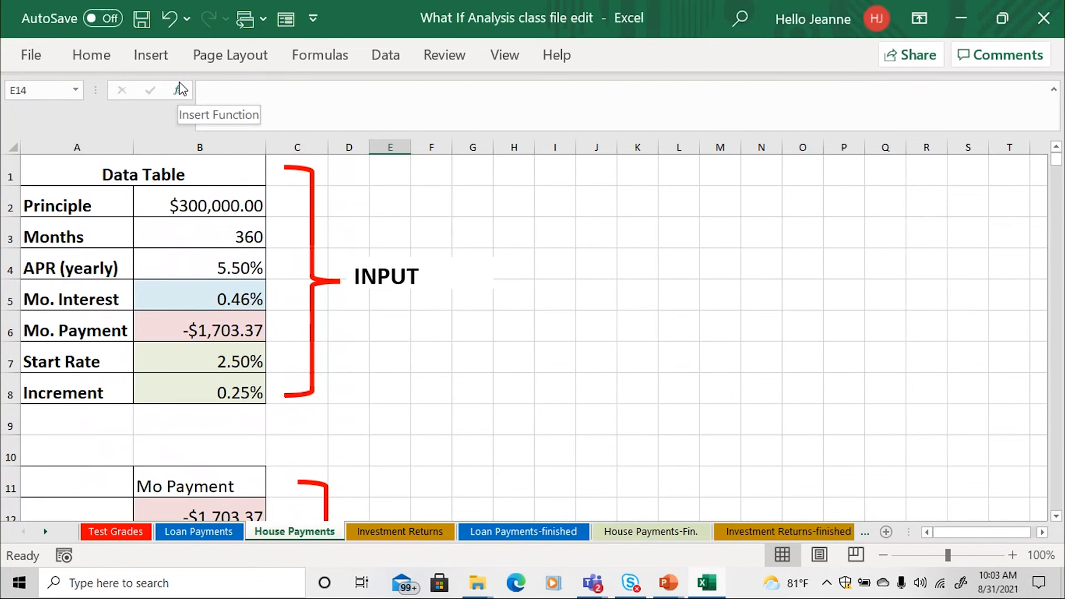
Look up the PMT function's description in the financial function library and review the House Payments inputs and results
left_click(333, 61)
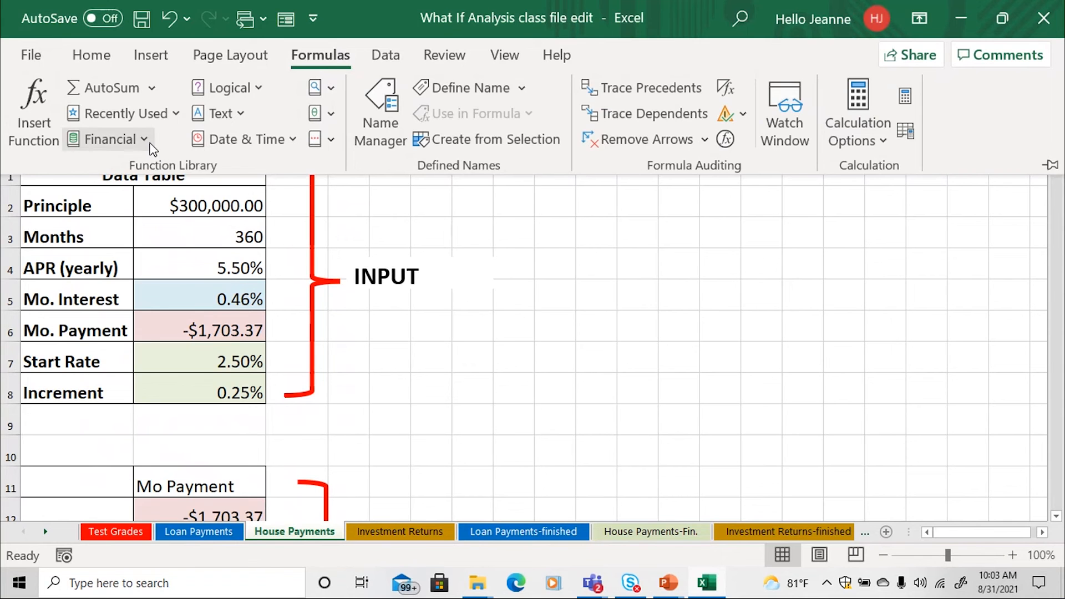
left_click(145, 139)
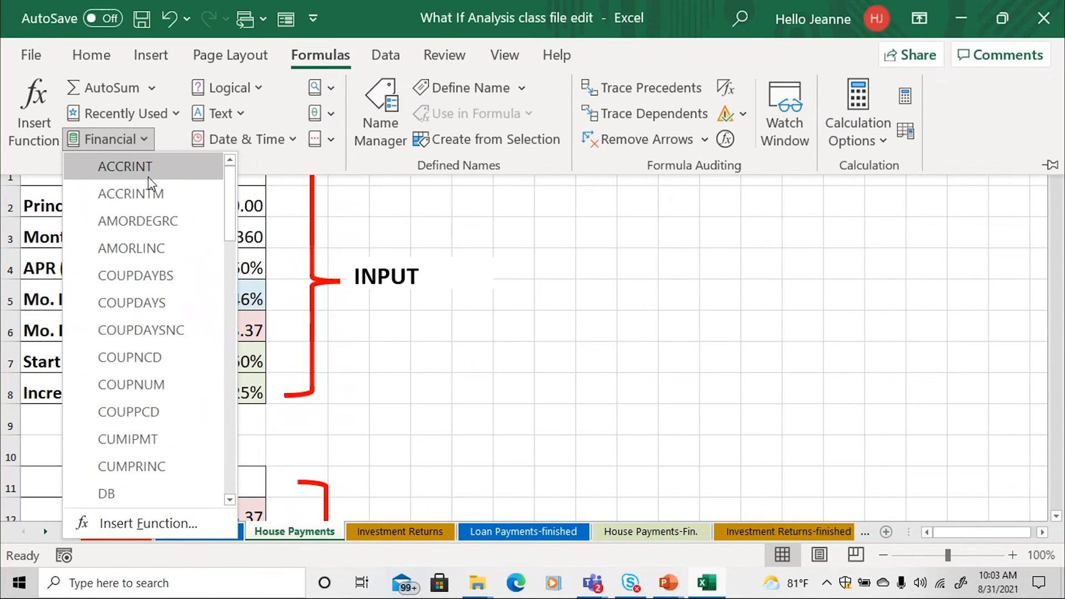
scroll(156, 295, "down", 14)
scroll(158, 299, "up", 3)
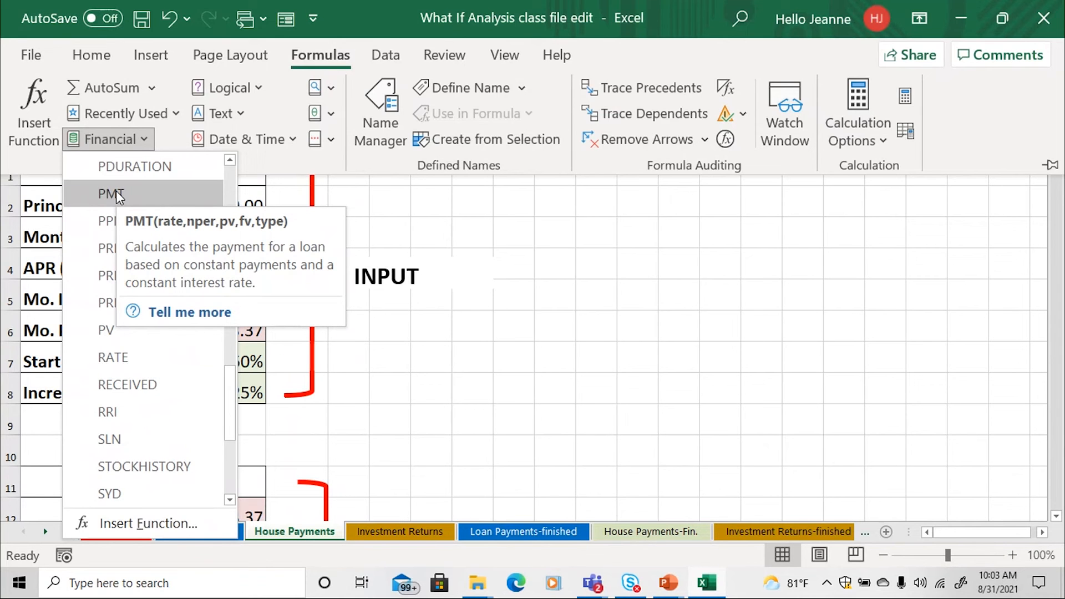
left_click(583, 308)
scroll(429, 332, "down", 4)
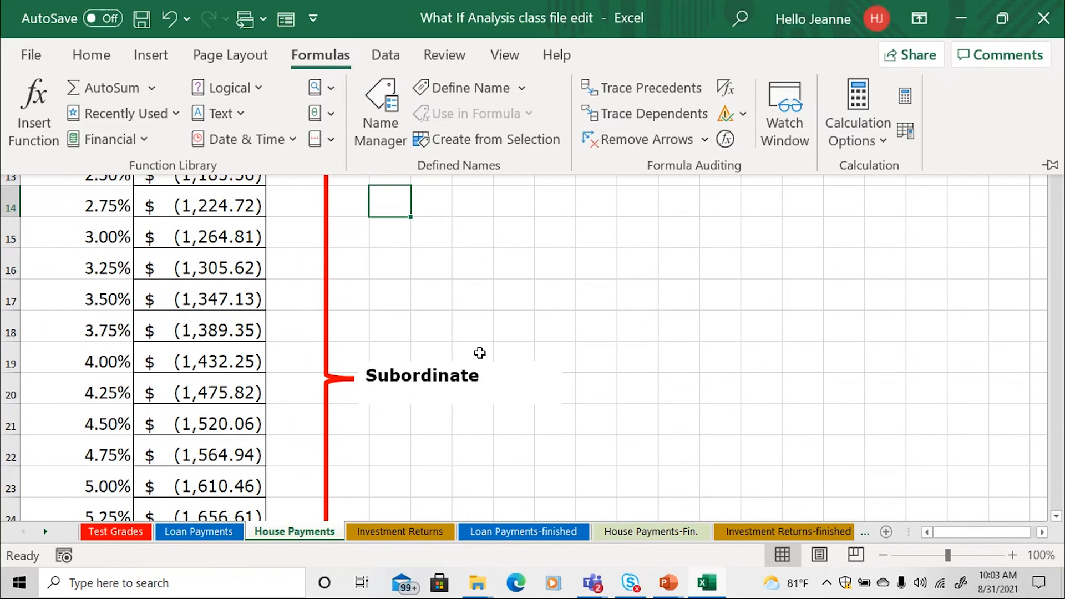
scroll(475, 351, "up", 3)
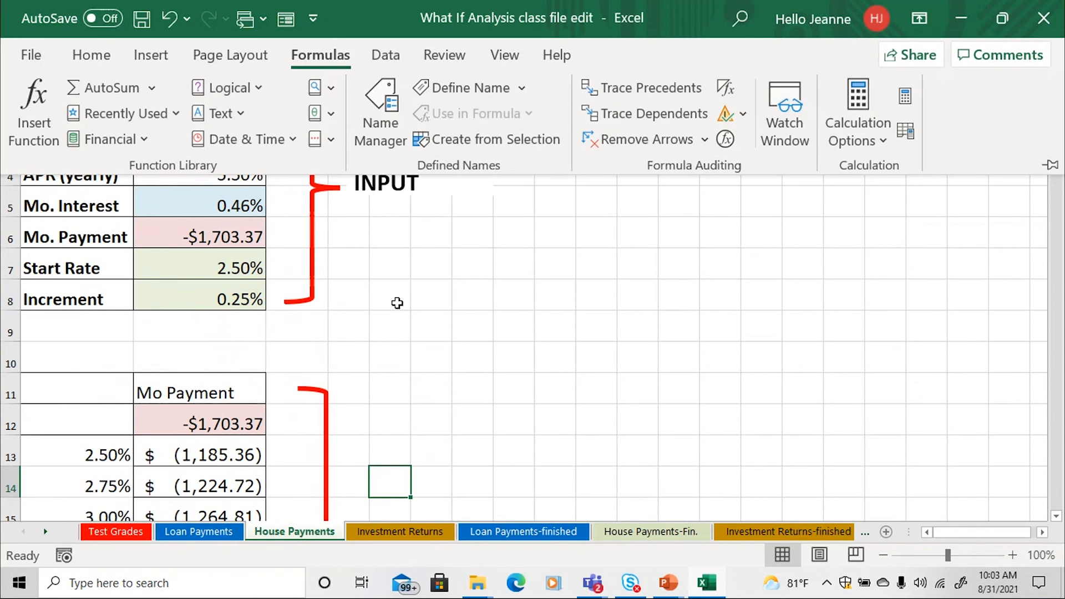
scroll(395, 295, "up", 1)
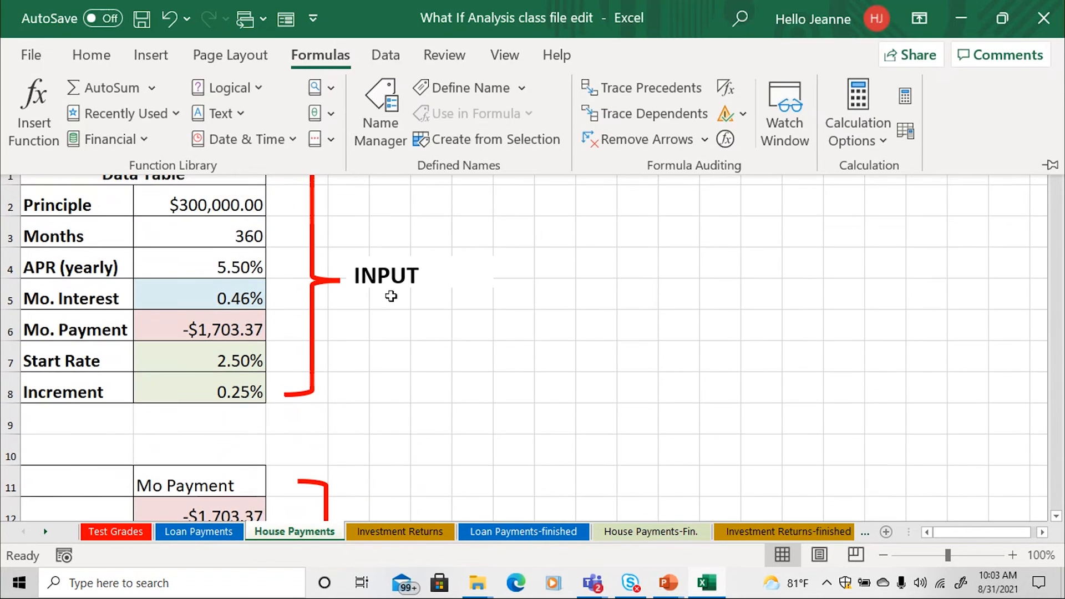
Open the Investment Returns sheet and review its inputs, the years in B9:B44 and the rates of return in C8:H8
left_click(398, 532)
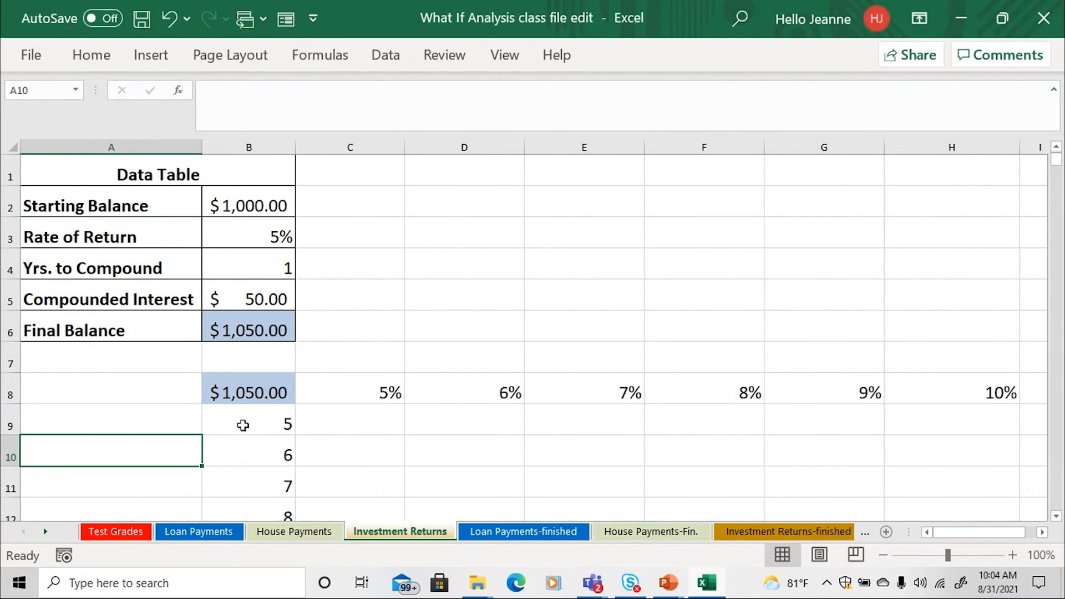
left_click(377, 423)
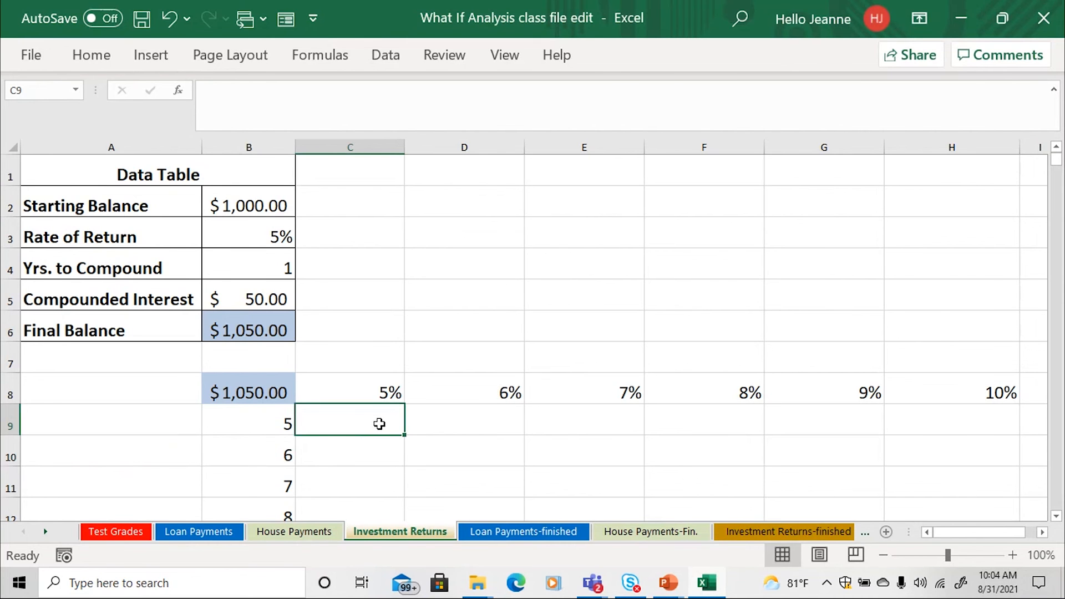
scroll(354, 408, "down", 1)
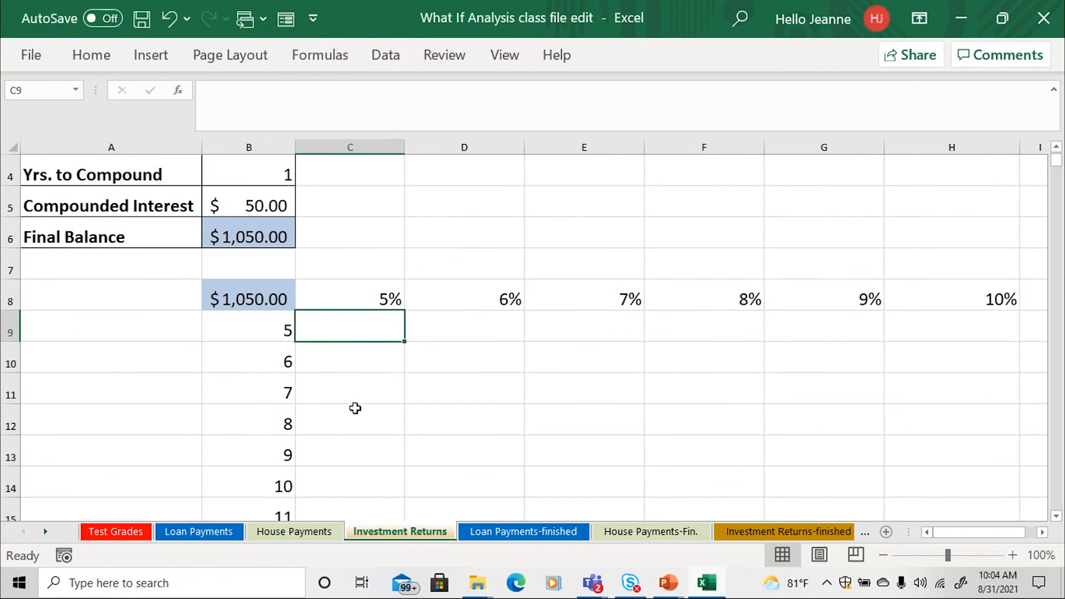
scroll(352, 400, "down", 1)
left_click(335, 266)
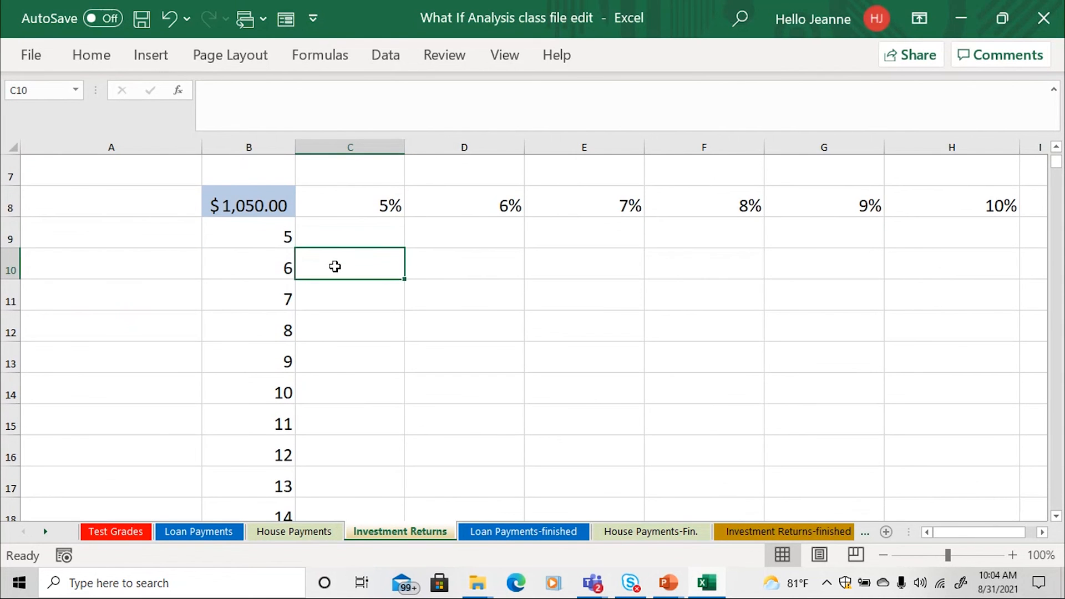
scroll(335, 267, "down", 3)
scroll(334, 267, "down", 10)
scroll(333, 267, "up", 3)
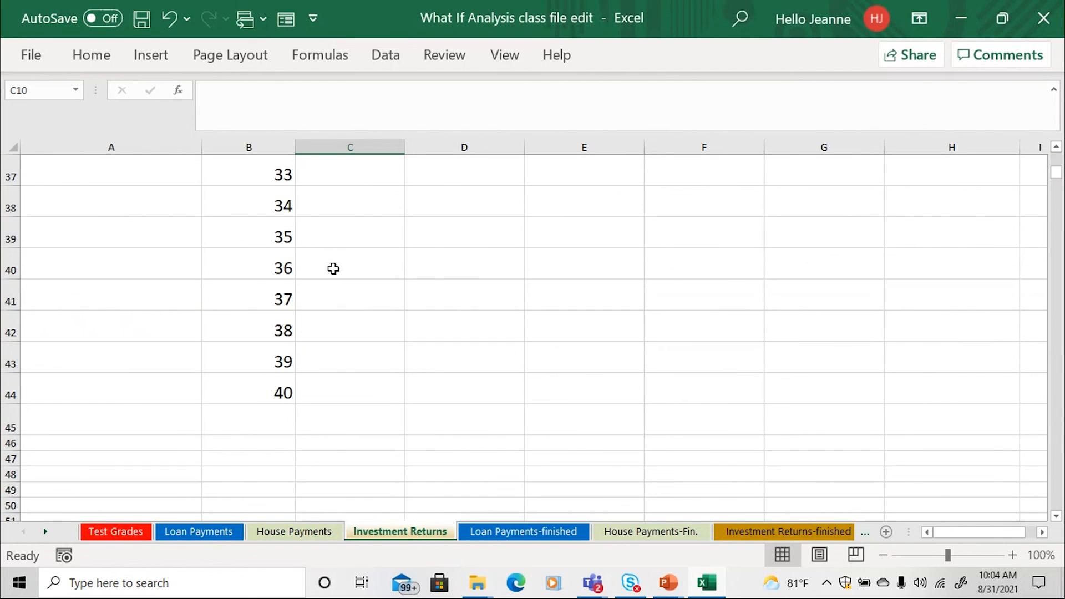
scroll(314, 391, "up", 12)
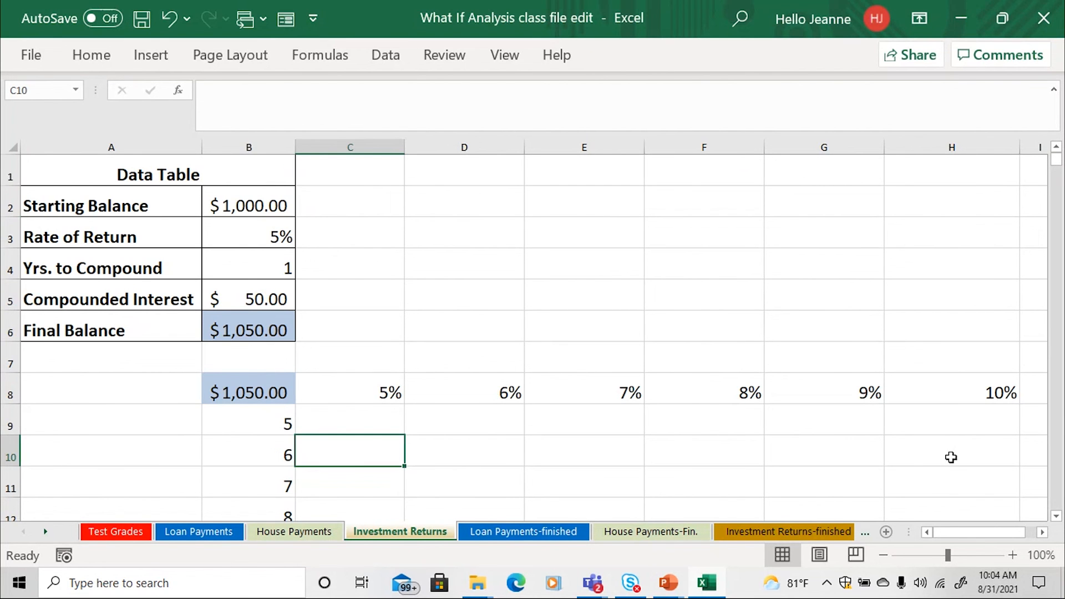
Inspect the first rate in C8 and the formulas behind the corner cell B8 and the Final Balance in B6
left_click(355, 415)
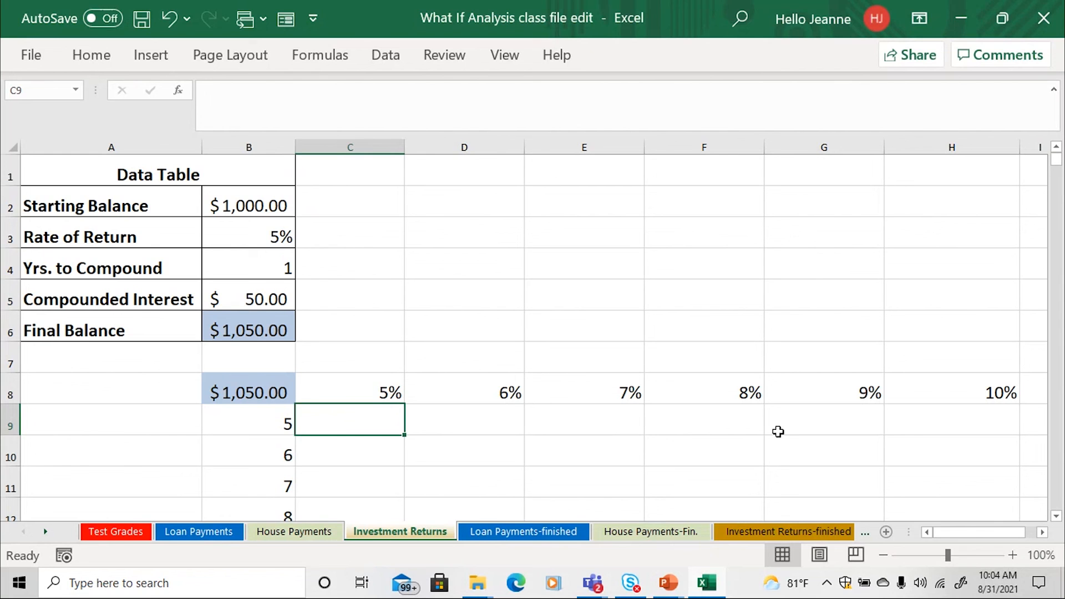
left_click(387, 384)
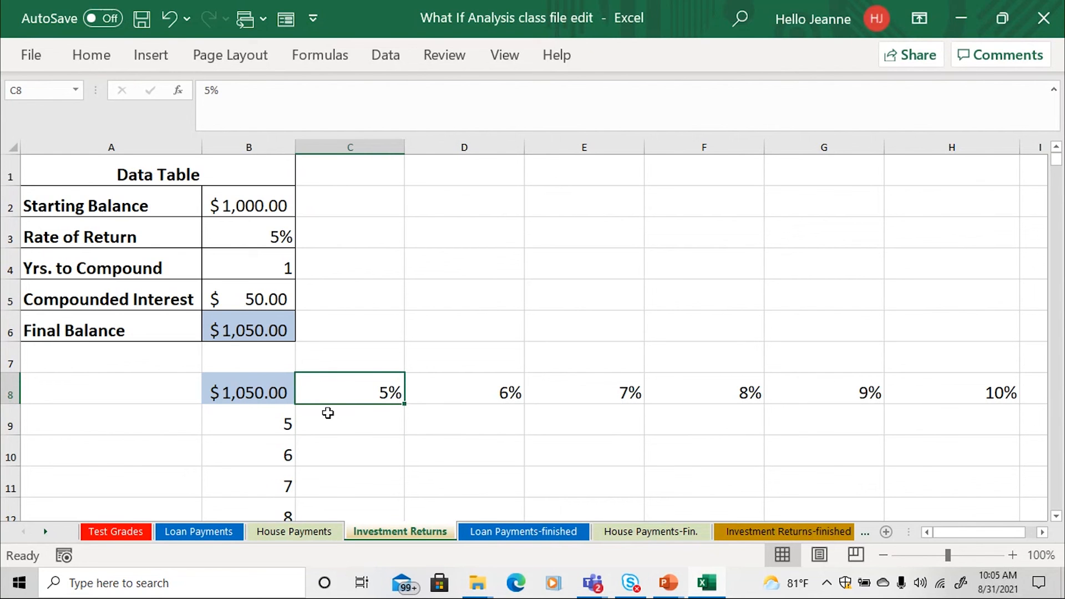
left_click(244, 389)
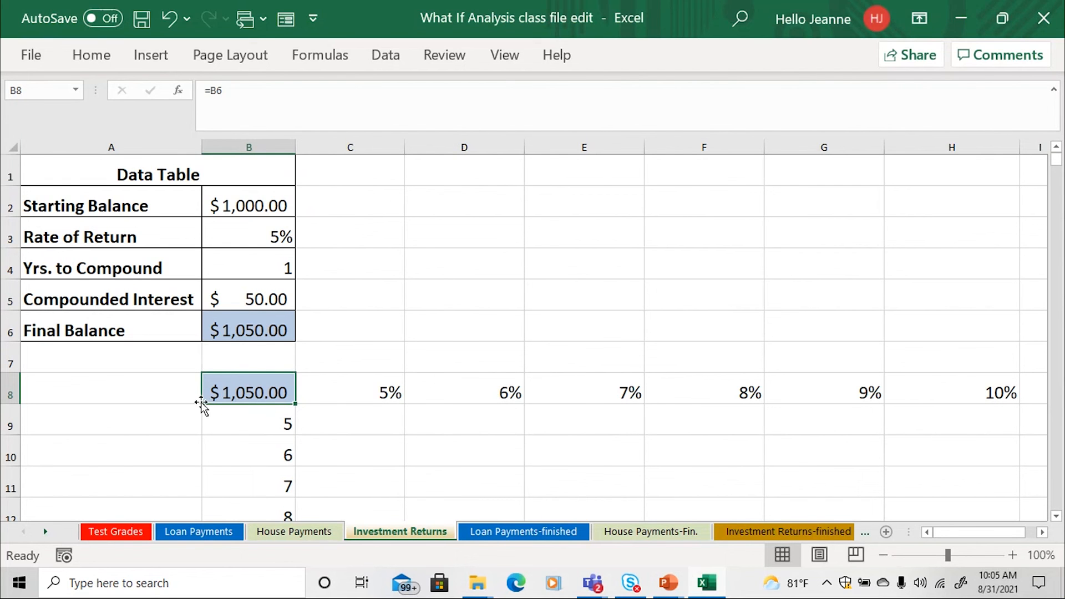
left_click(230, 331)
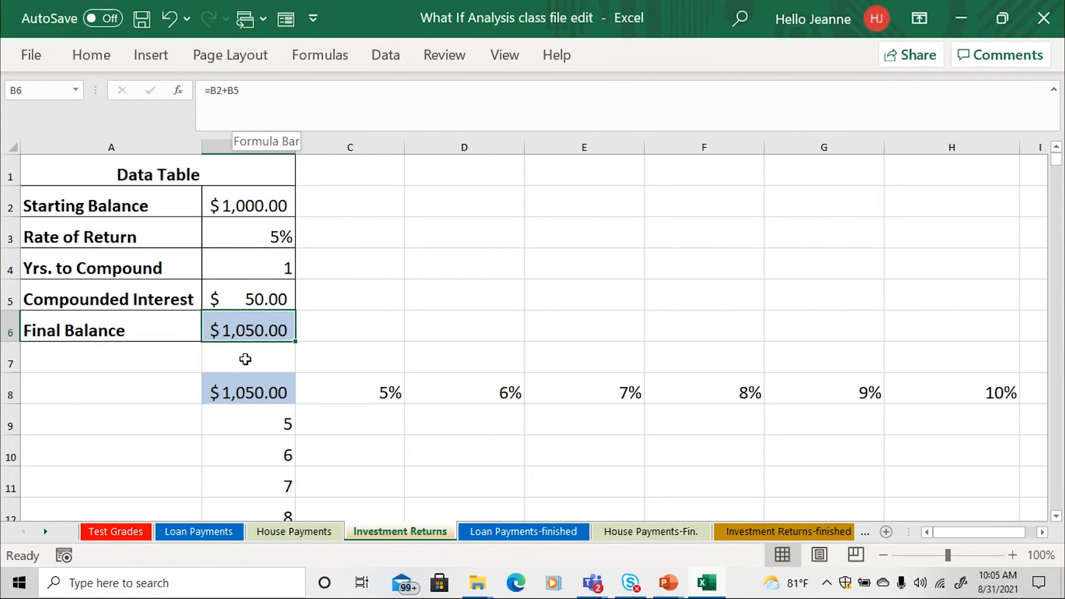
left_click(247, 392)
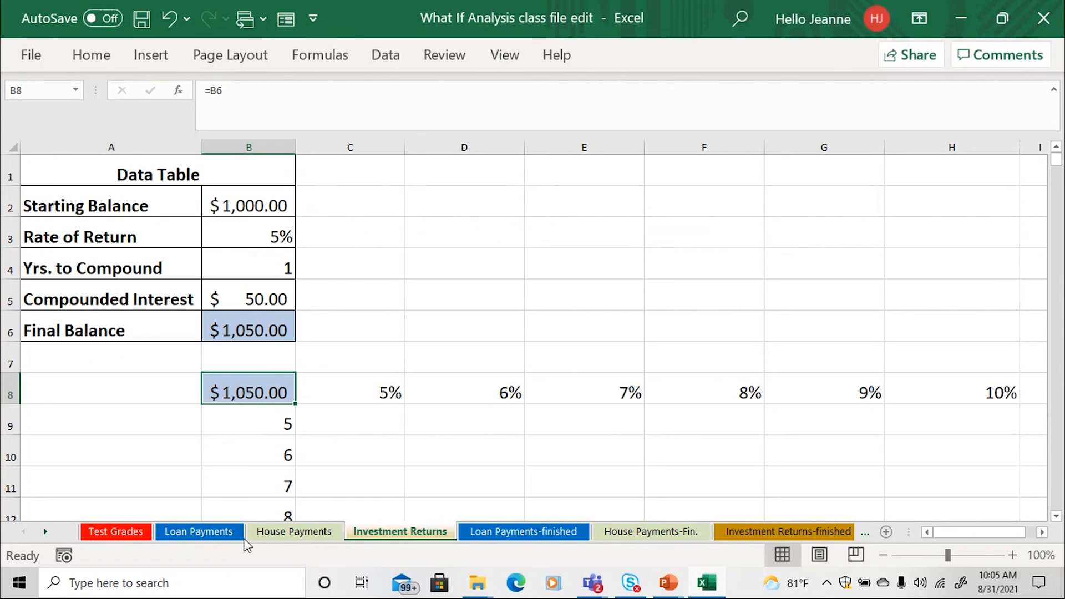
Create a two-variable What-If data table over B8:H44, with Rate of Return B3 as row input and Yrs. to Compound B4 as column input
left_click_drag(231, 392, 979, 446)
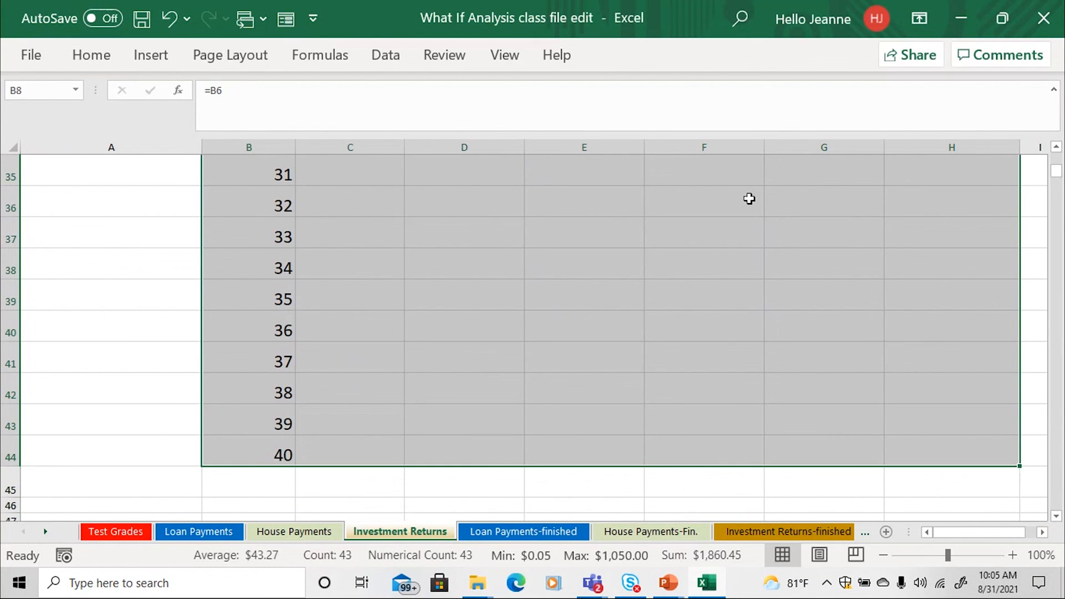
left_click(386, 58)
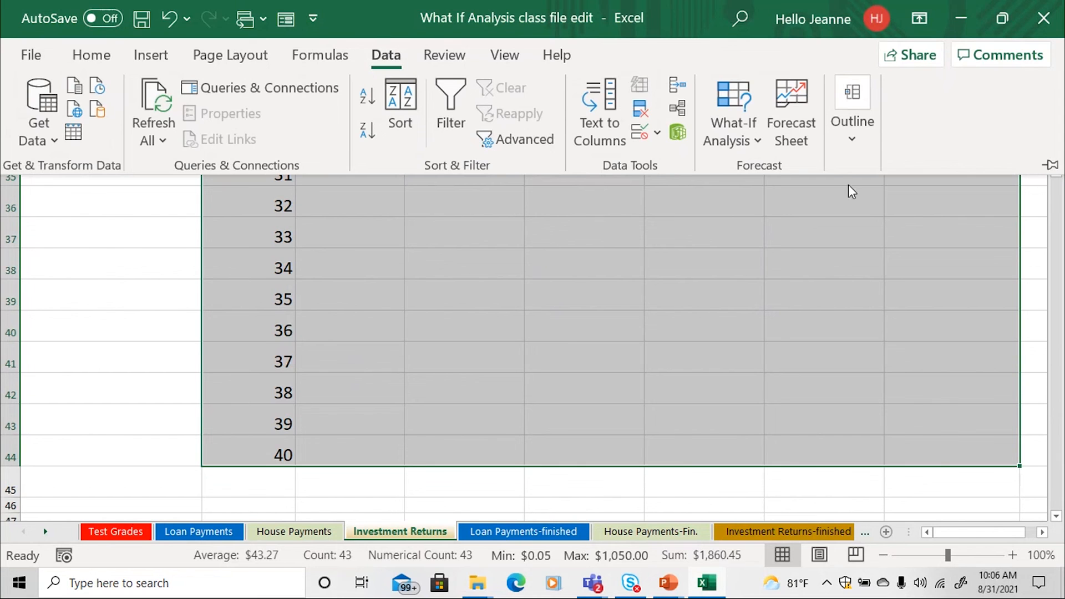
left_click(759, 142)
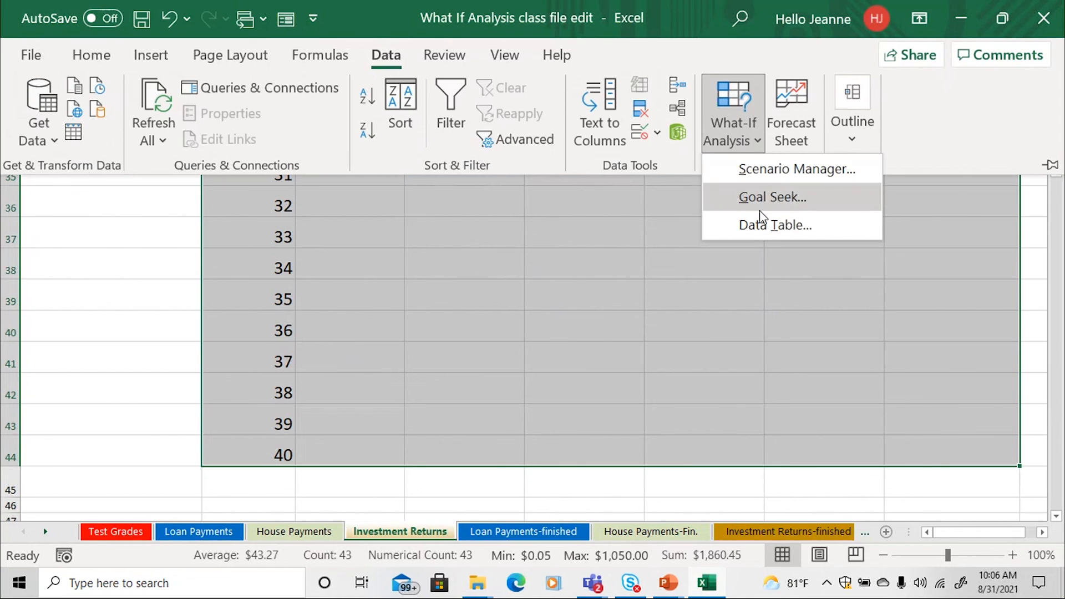
left_click(744, 224)
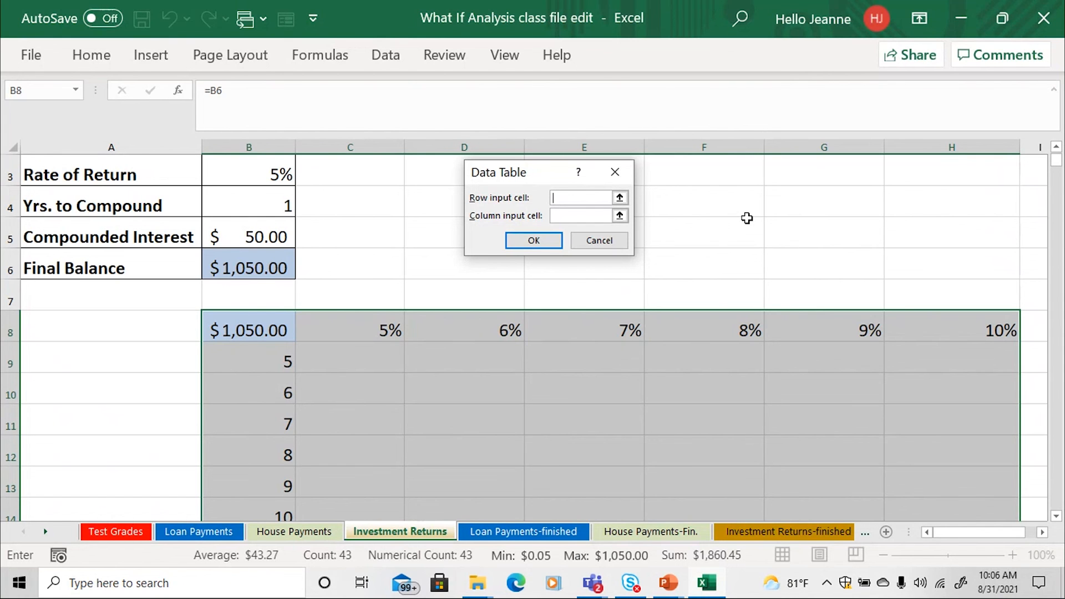
left_click(260, 175)
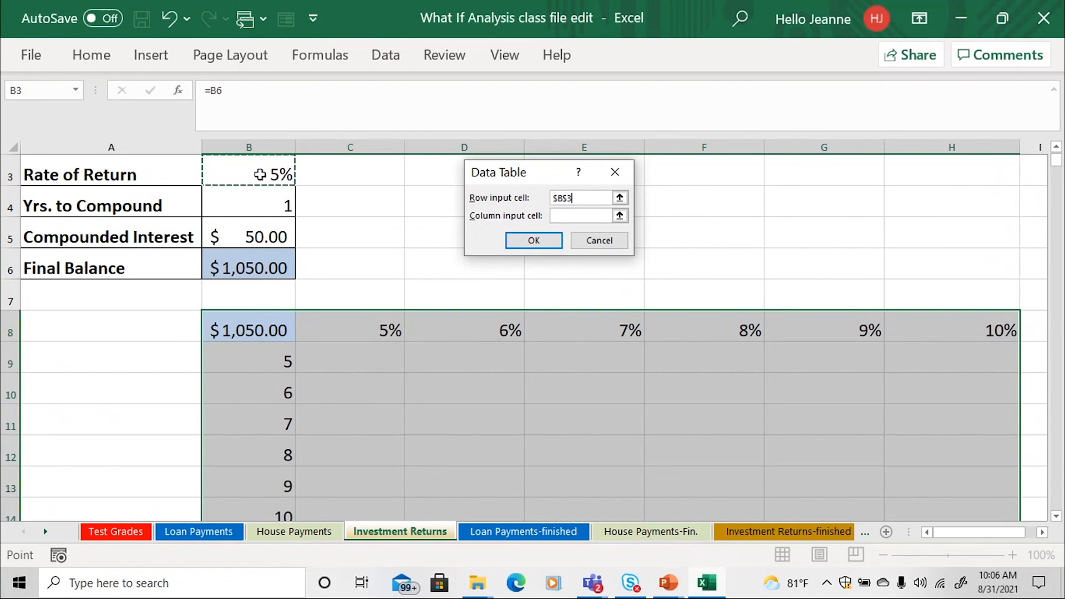
left_click(572, 217)
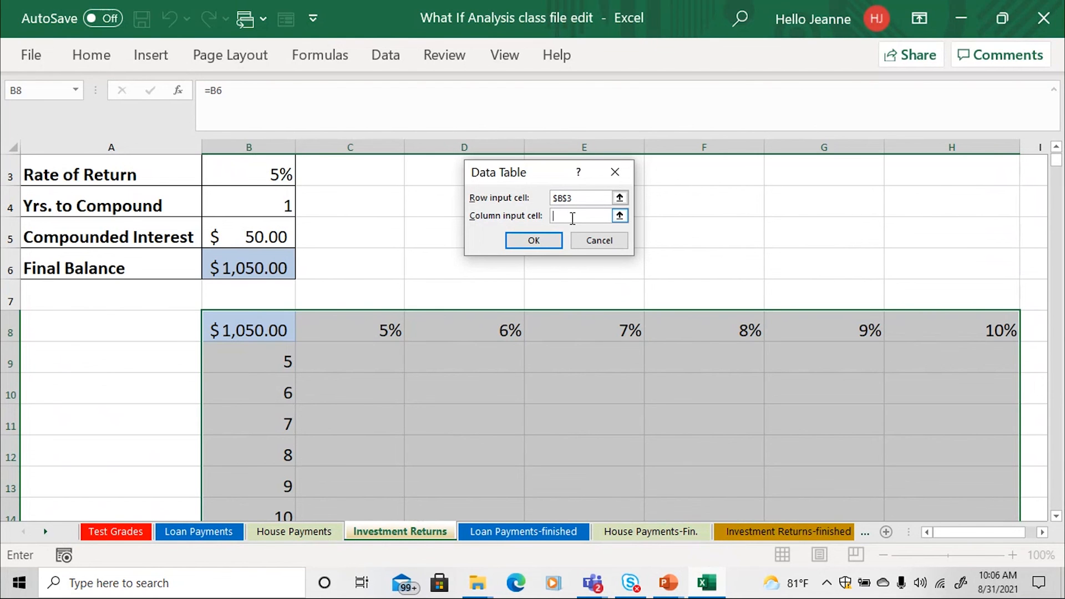
left_click(270, 208)
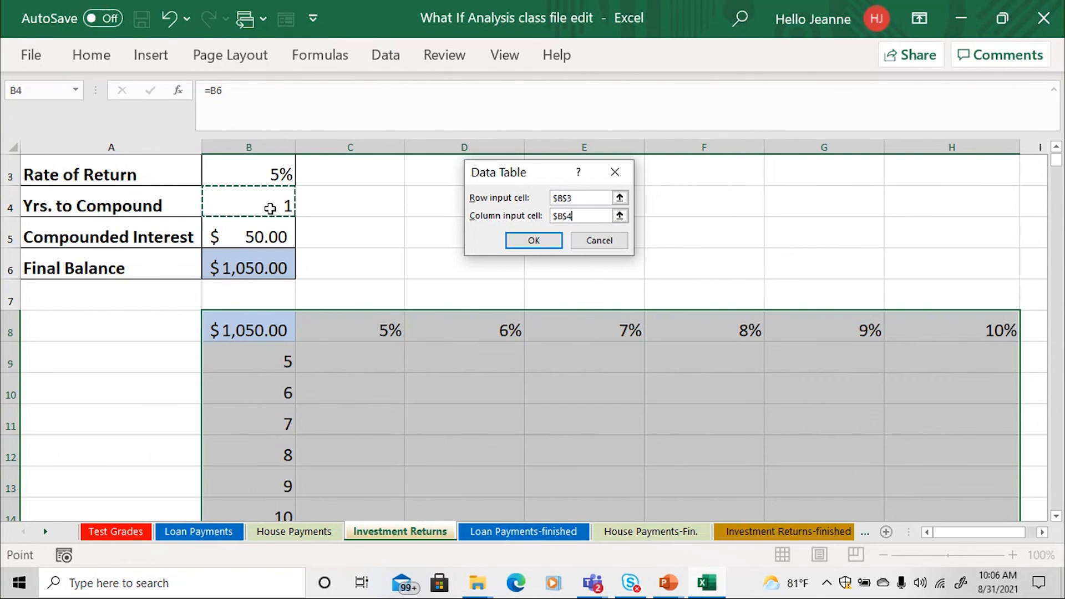
left_click(534, 241)
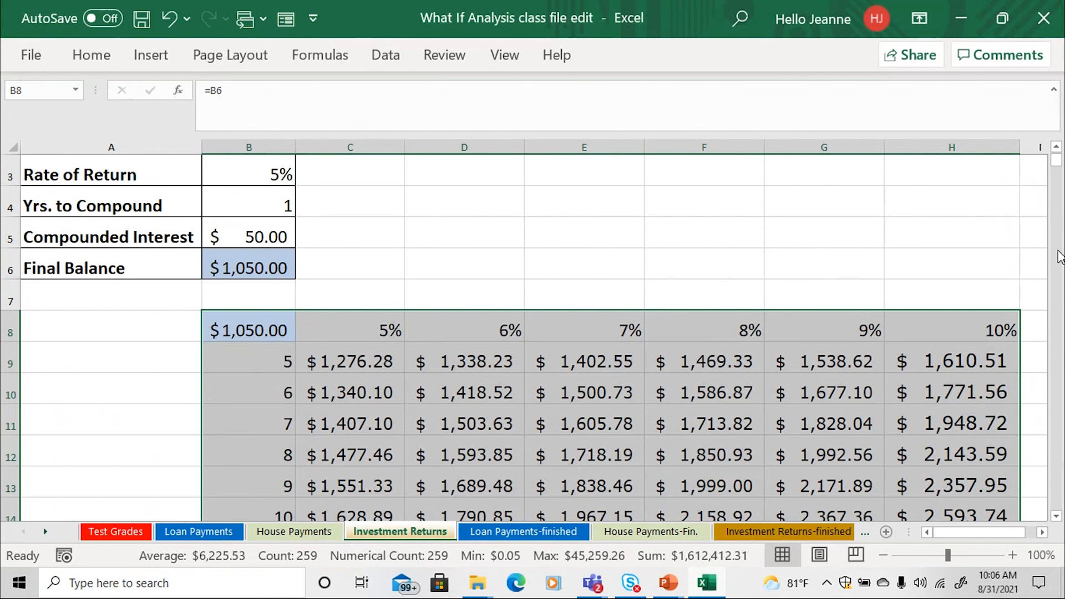
Examine the final balances in the data table for every rate of return, from year 5 down to year 40
left_click_drag(1056, 162, 1056, 157)
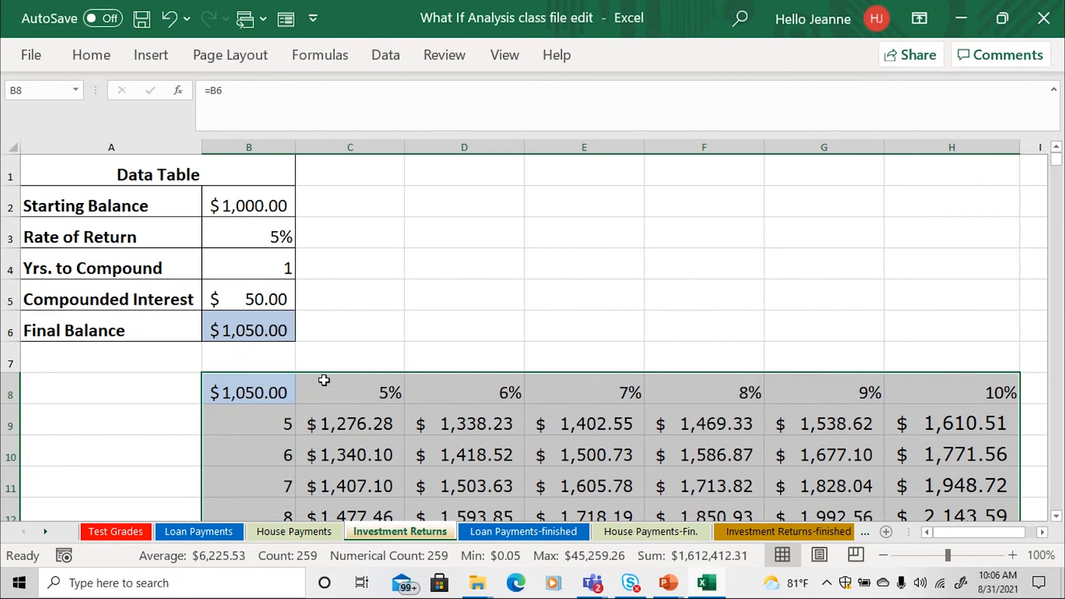
scroll(332, 394, "down", 1)
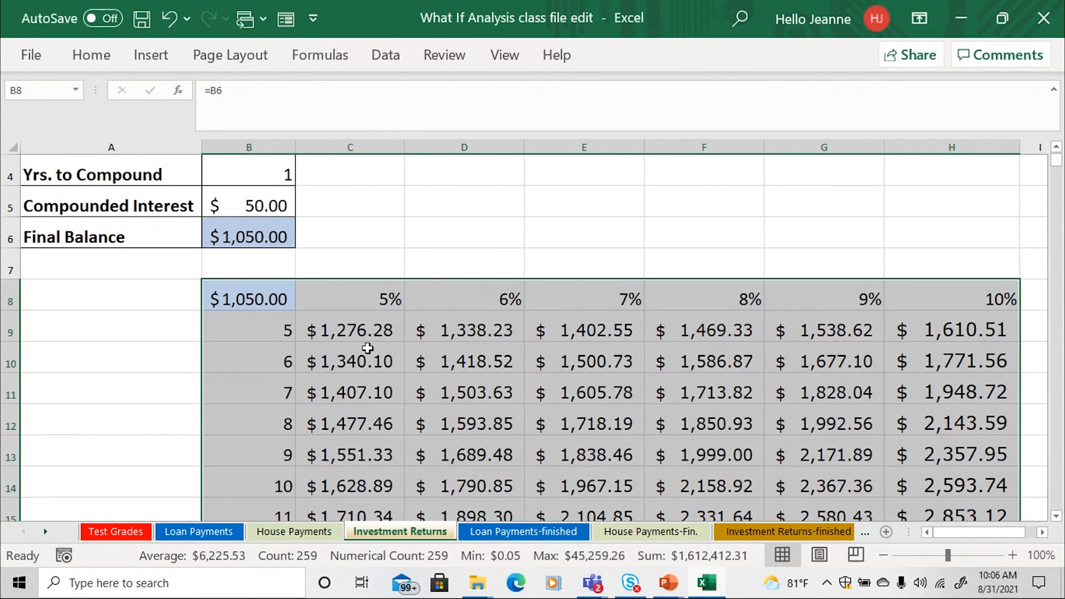
scroll(368, 348, "down", 1)
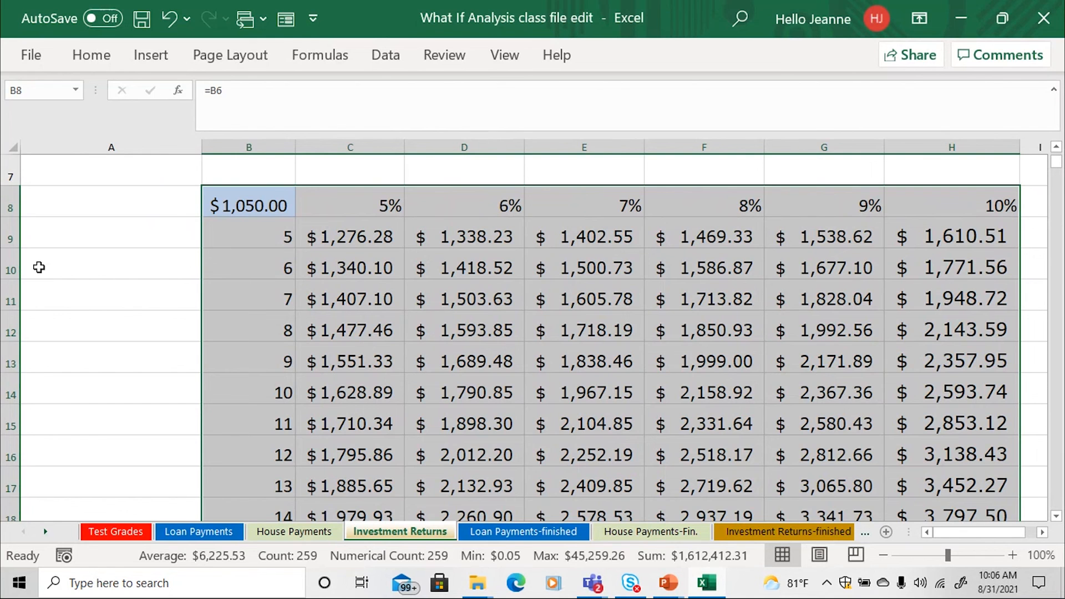
left_click(47, 270)
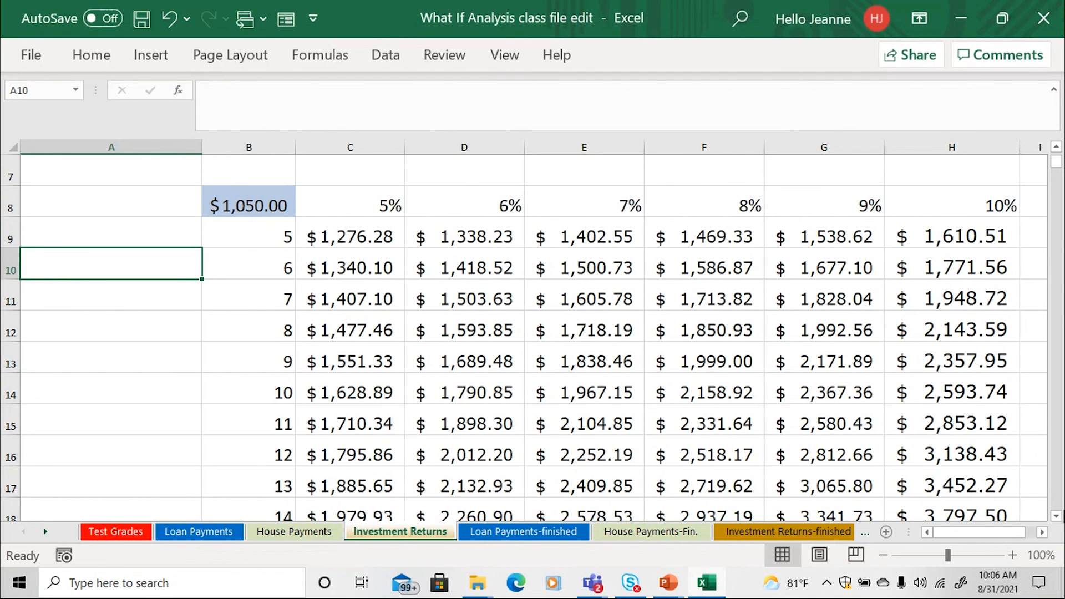
left_click(1057, 518)
left_click(1057, 518)
left_click(1057, 518)
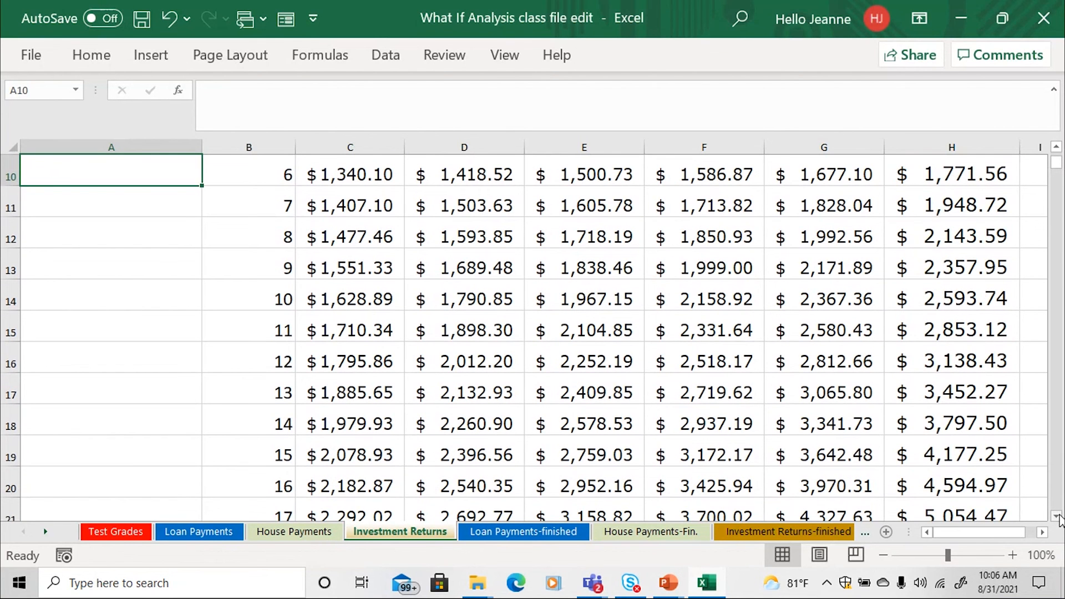
left_click(1056, 518)
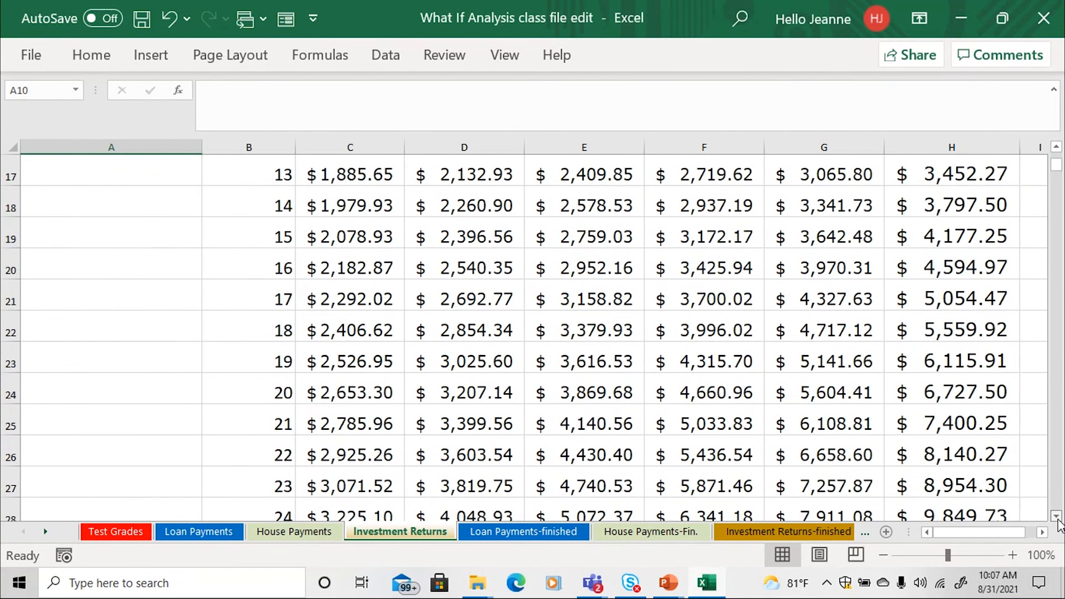
left_click(1057, 517)
left_click(1057, 517)
left_click(1057, 518)
left_click(1057, 518)
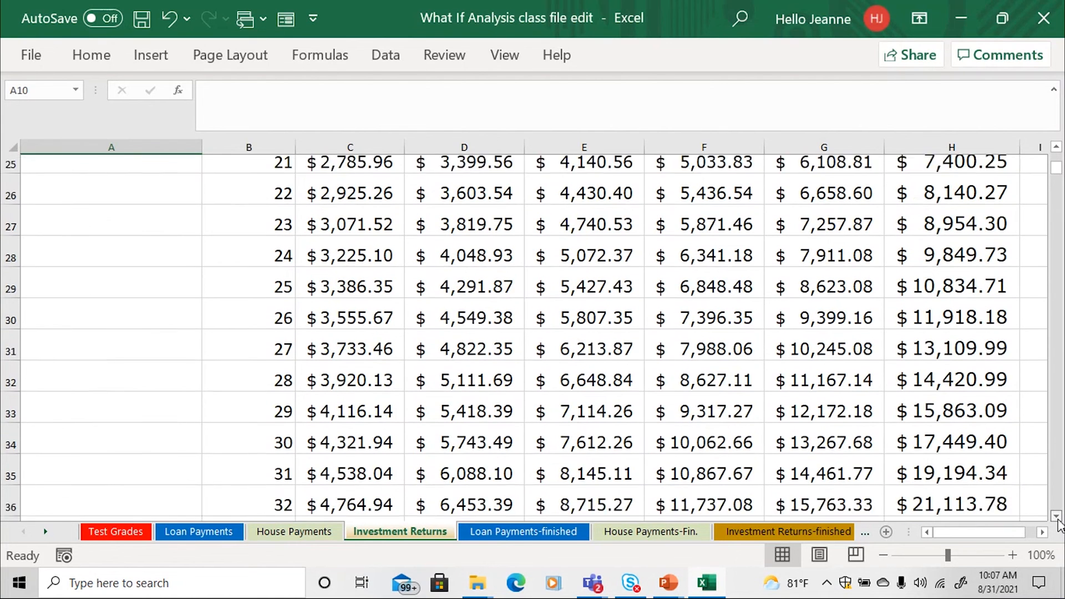
left_click(1057, 518)
left_click(1057, 518)
left_click(1057, 518)
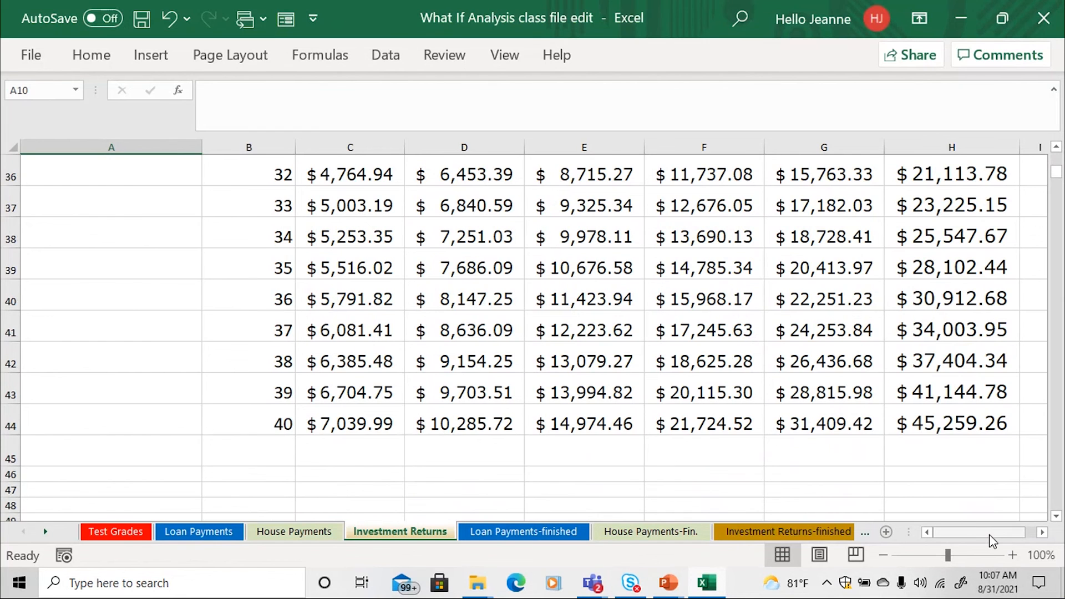
Compare the balances in the 10% column across the years with the other rates, and inspect the table formula in C9
left_click_drag(989, 534, 996, 535)
scroll(959, 464, "up", 11)
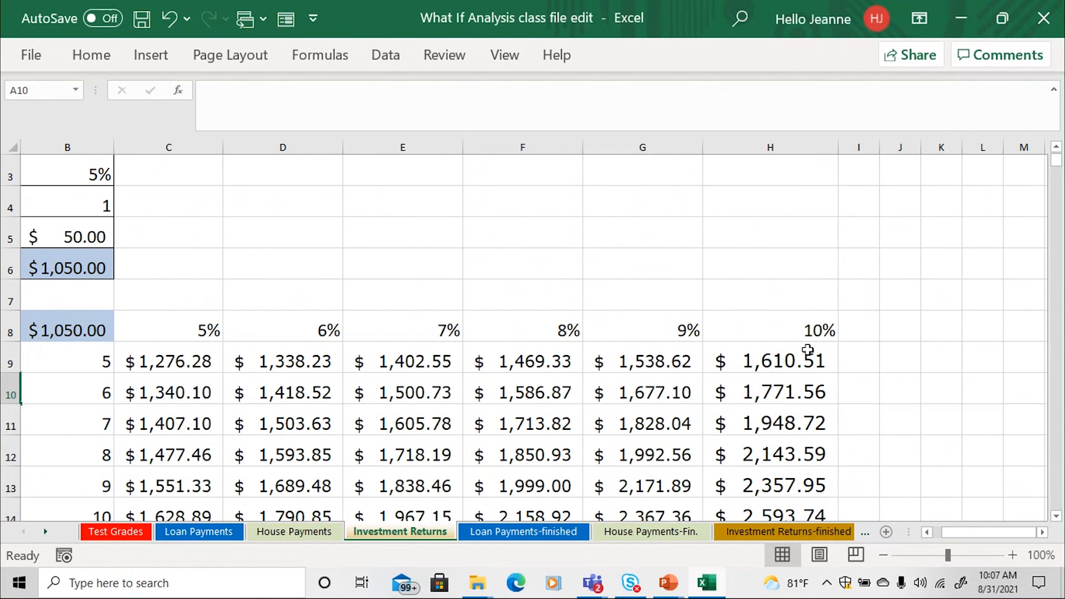
scroll(807, 350, "down", 1)
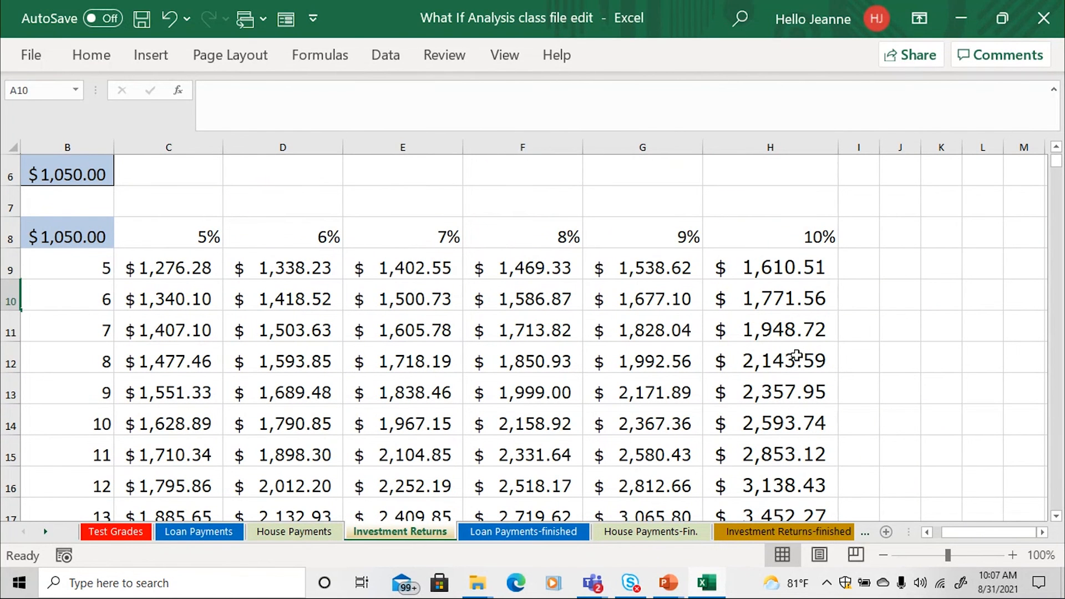
scroll(765, 339, "down", 8)
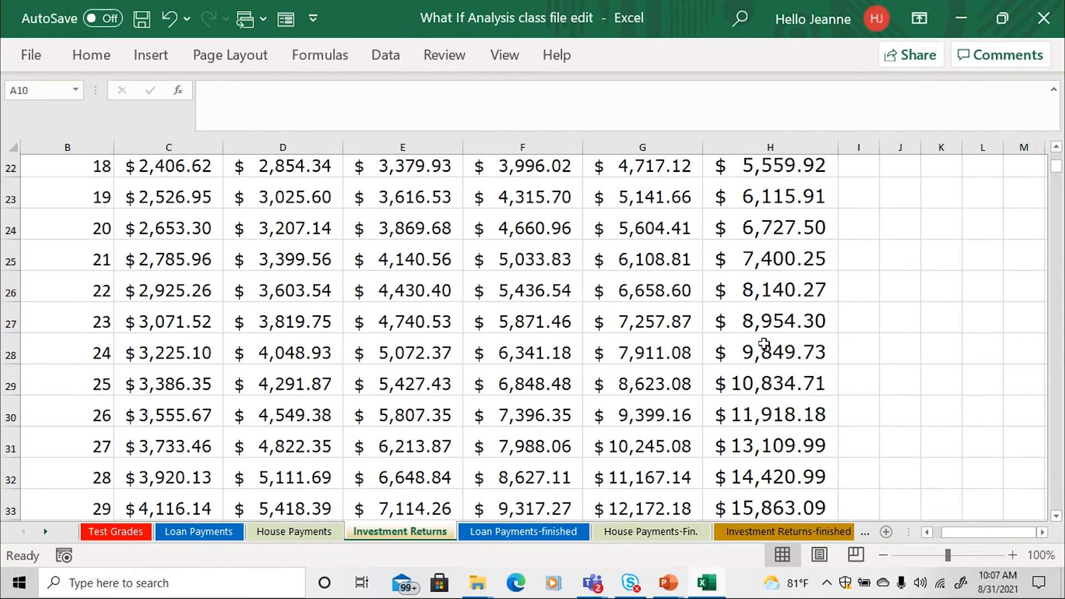
scroll(763, 343, "down", 2)
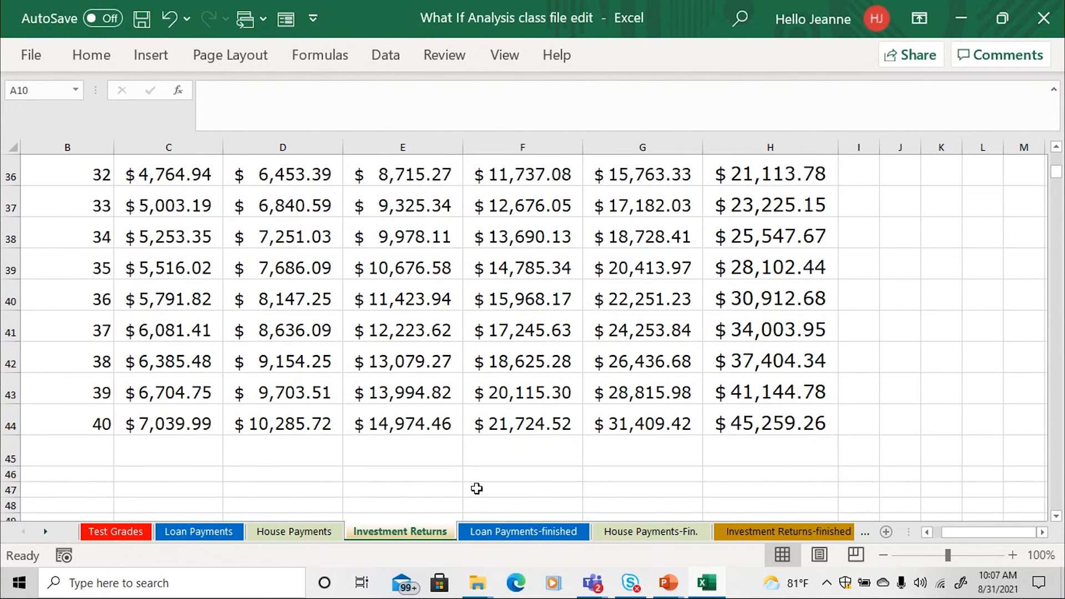
scroll(470, 464, "up", 12)
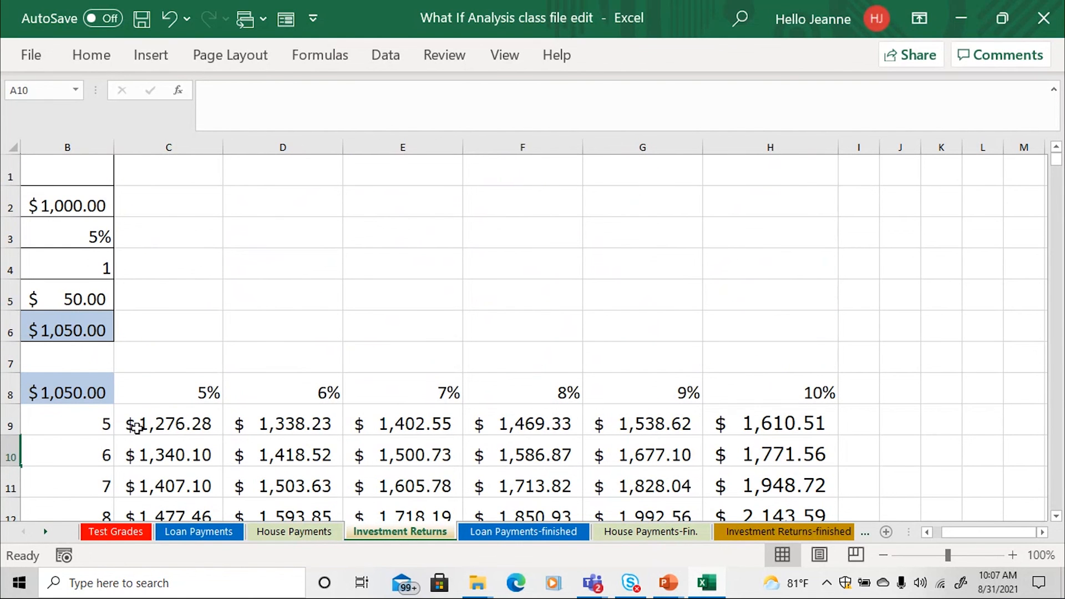
left_click(180, 423)
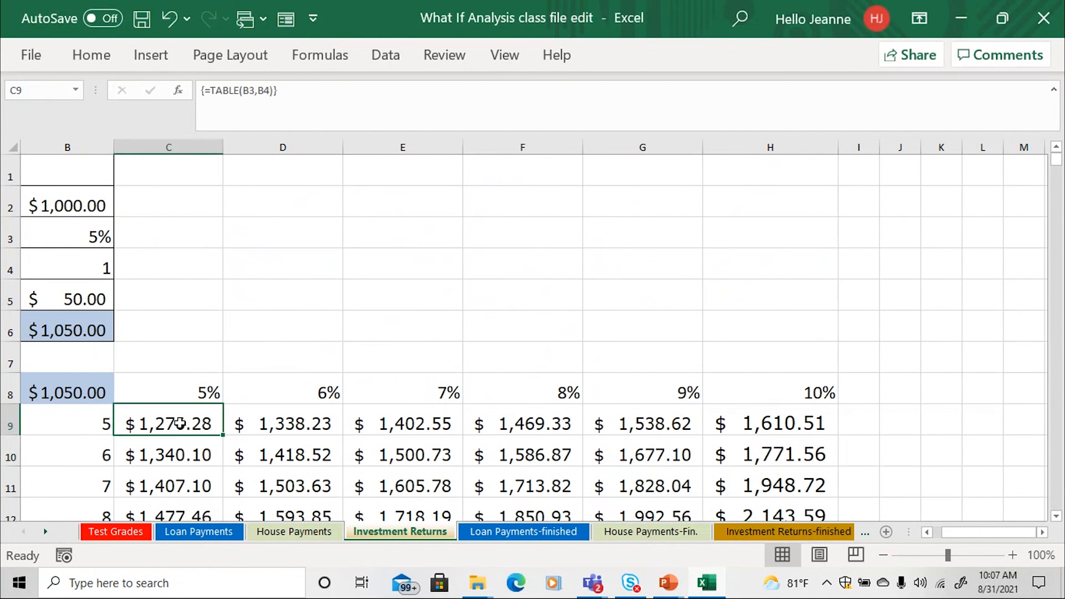